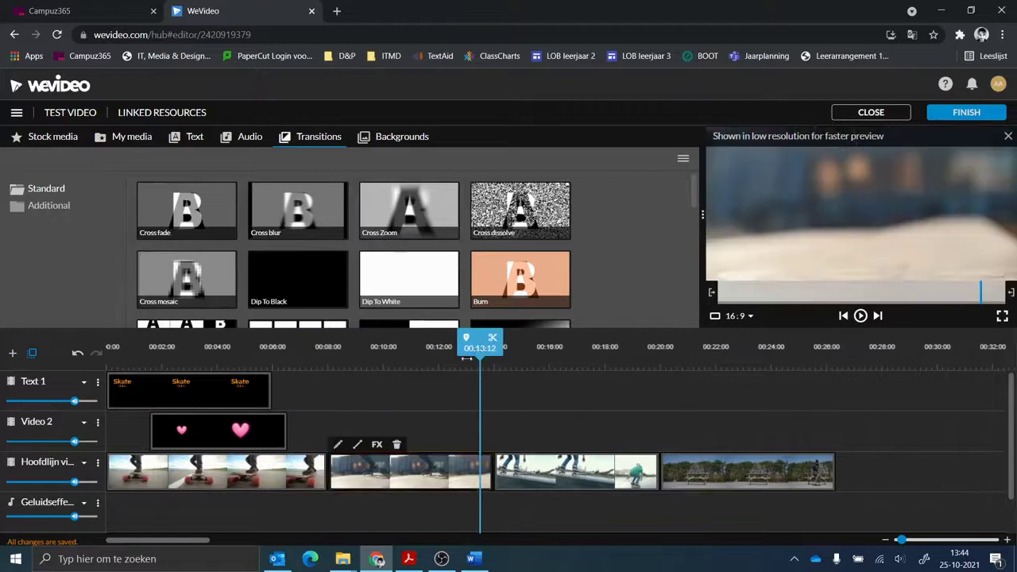
- Preview the Cross blur and Cross Zoom transitions, and place Cross Zoom between the first two clips of the main video track
click(286, 472)
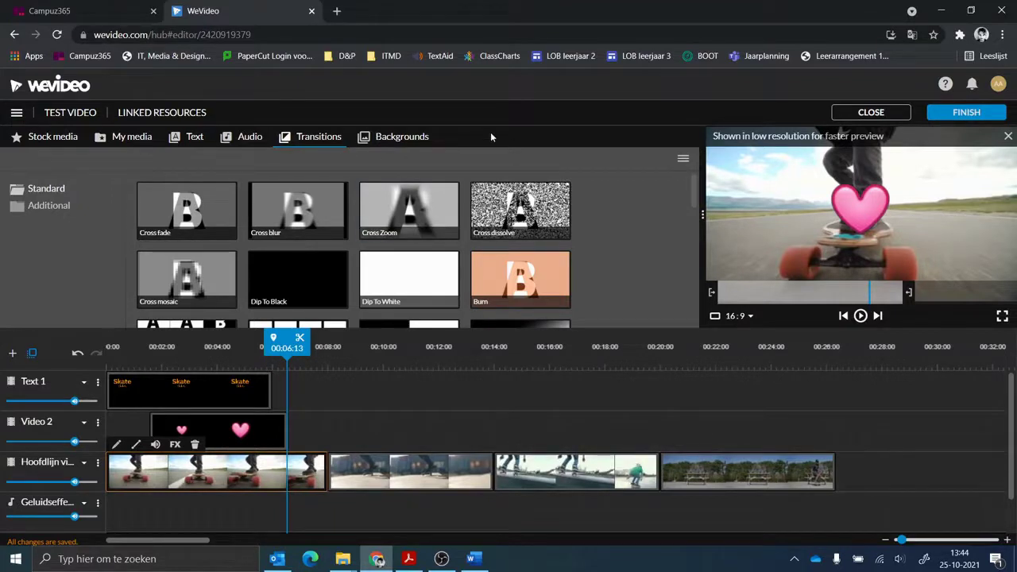
click(309, 211)
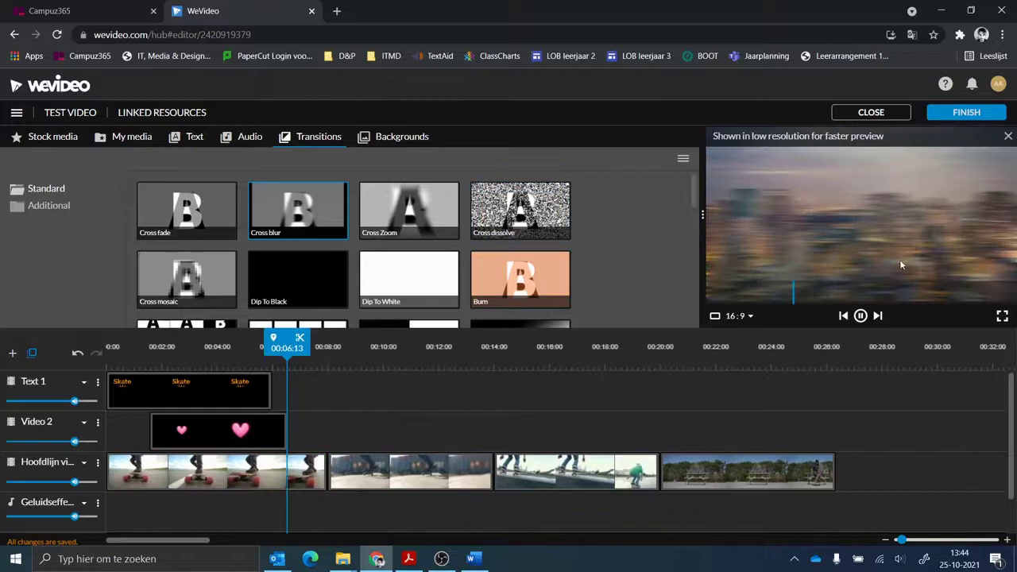
click(445, 218)
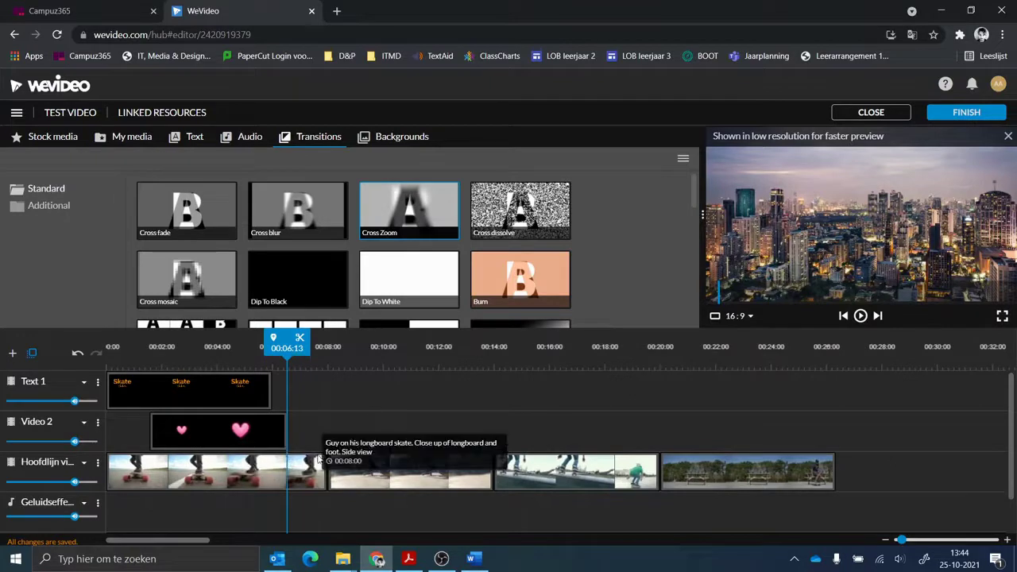
drag(419, 193, 326, 475)
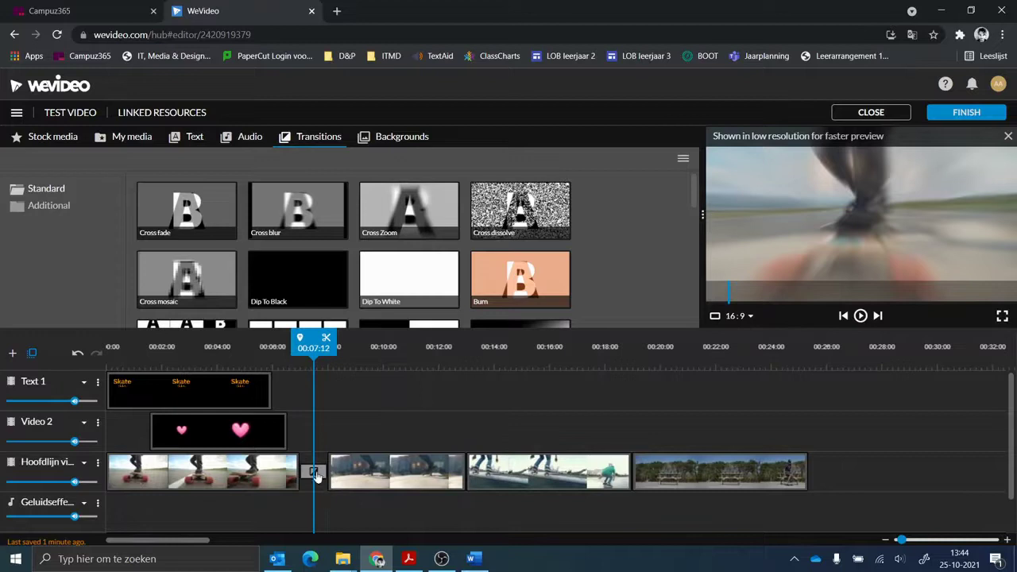
- Play back the Cross Zoom transition between the first two clips twice and return the playhead to before it
drag(314, 343, 277, 344)
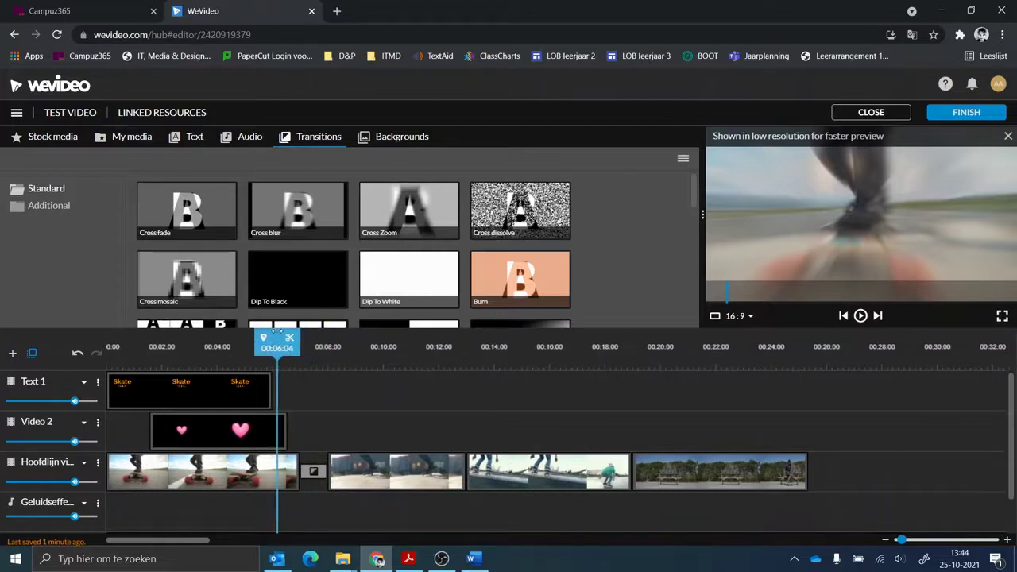
click(860, 315)
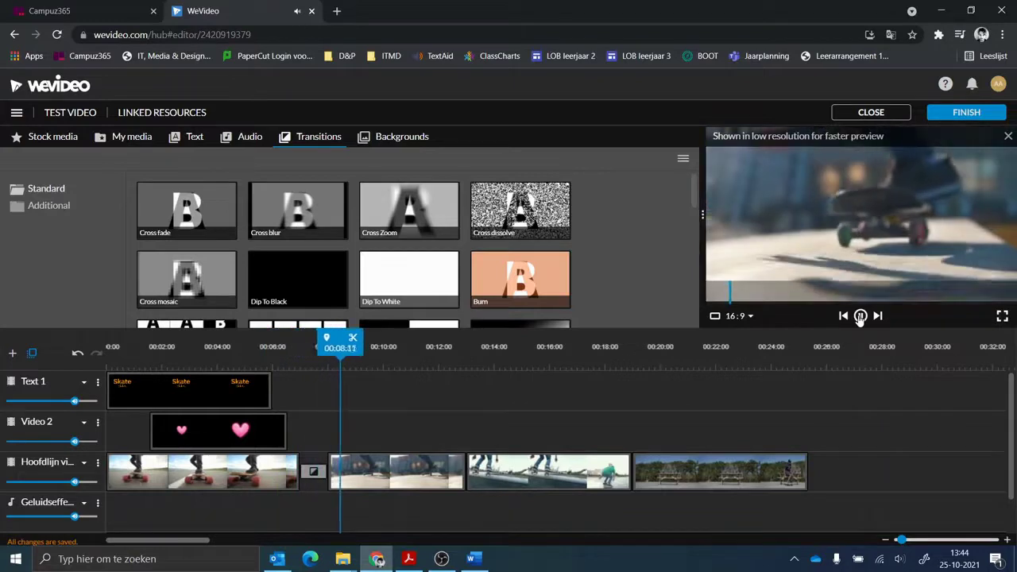
click(859, 315)
drag(347, 343, 289, 343)
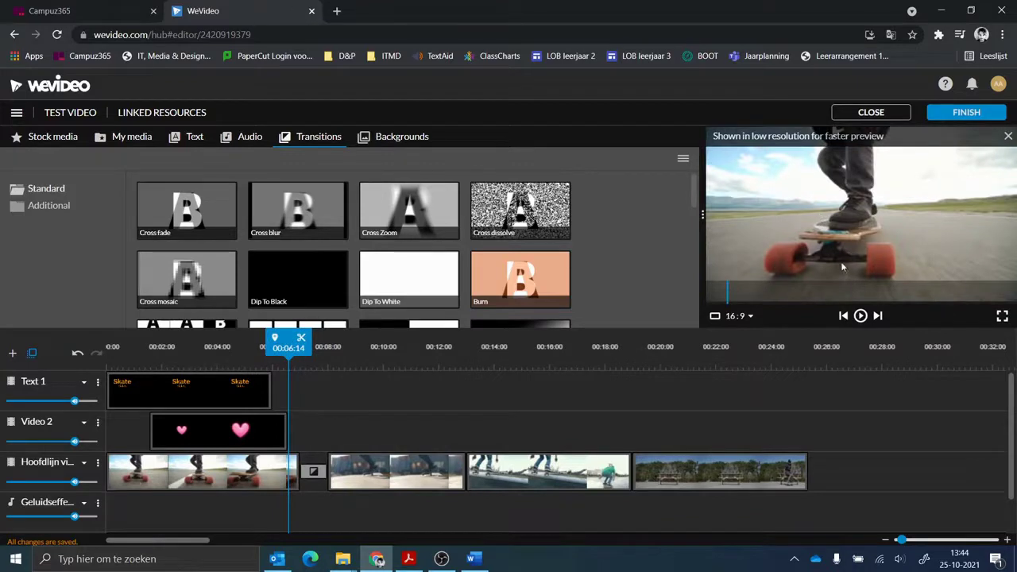
click(860, 316)
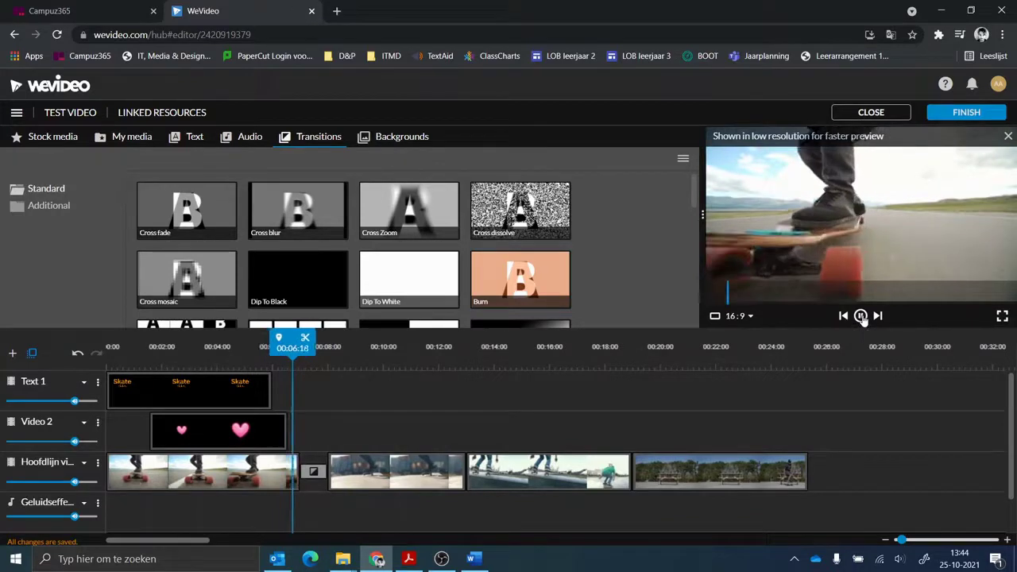
click(860, 315)
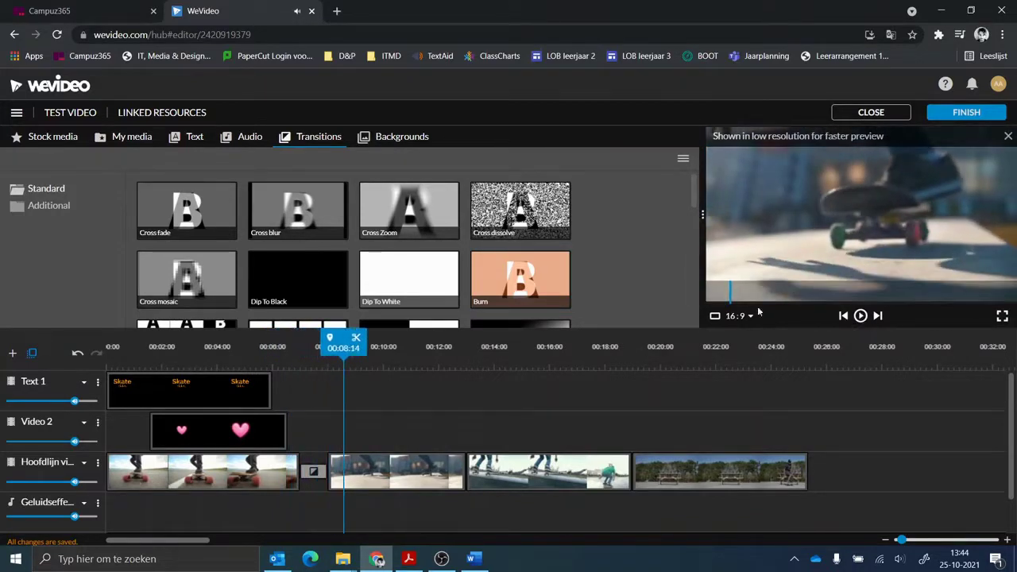
drag(343, 347, 263, 347)
- Browse the available types in the Cross Zoom transition's settings and delete the transition
click(314, 474)
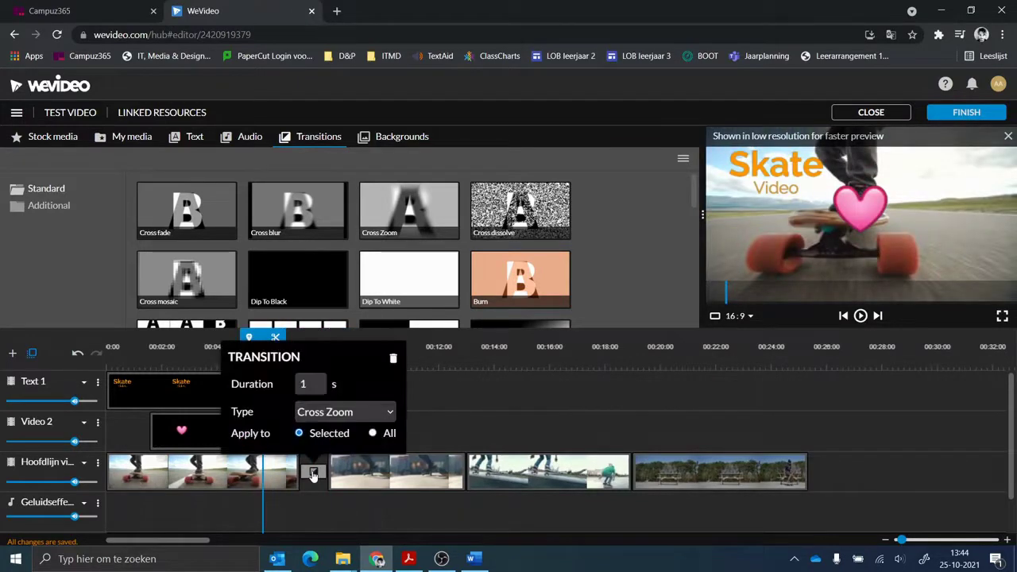
click(387, 411)
scroll(371, 367, down, 1)
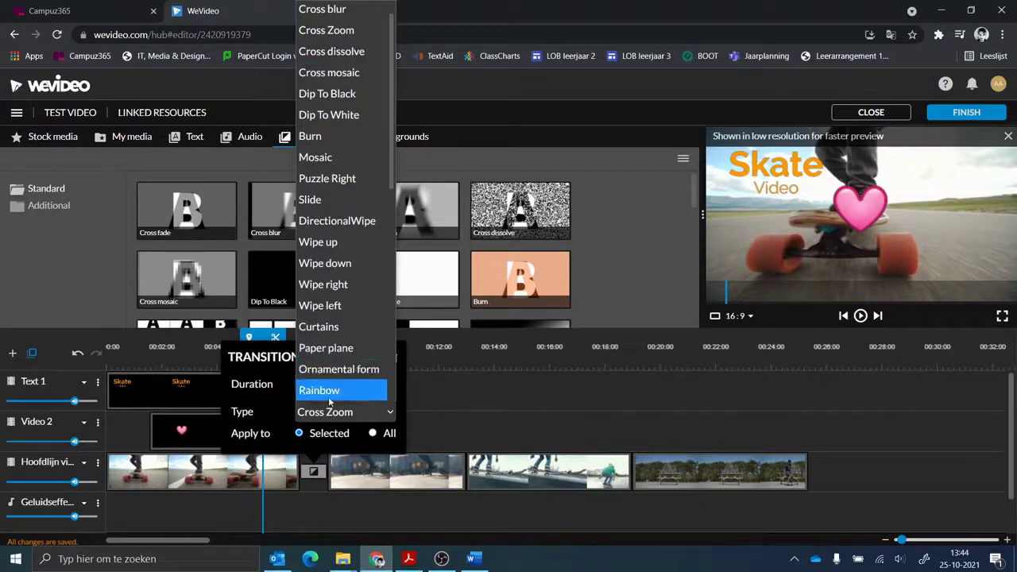
click(319, 478)
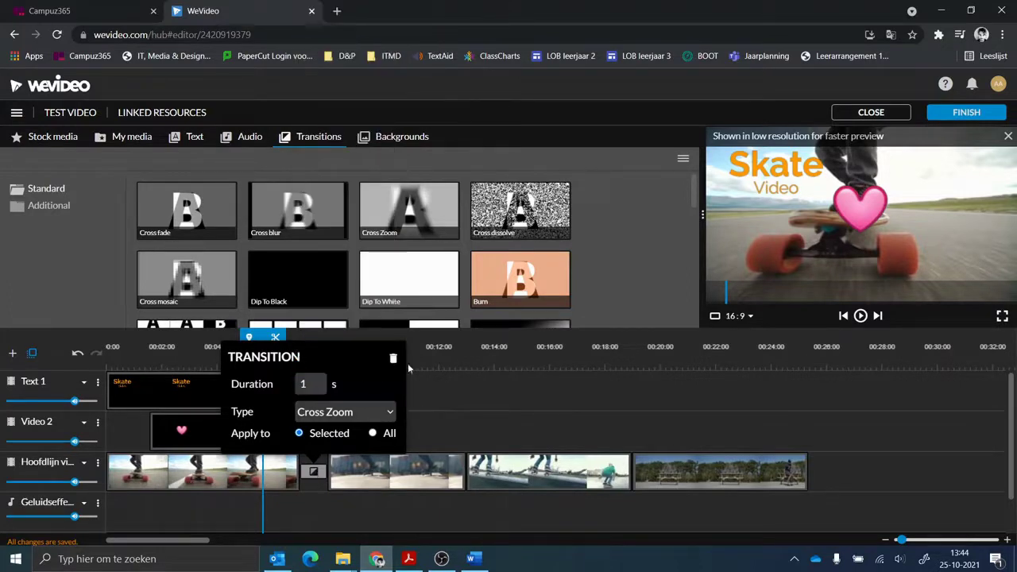
click(393, 358)
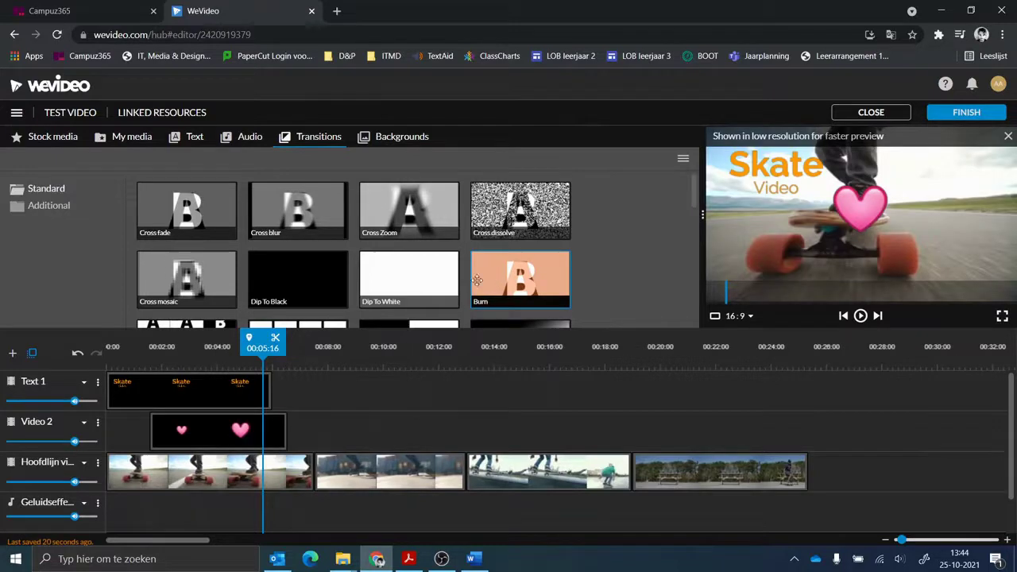
- Place the Slide transition between the first two clips of the main video track and preview it
scroll(518, 280, down, 1)
drag(390, 272, 316, 474)
click(860, 315)
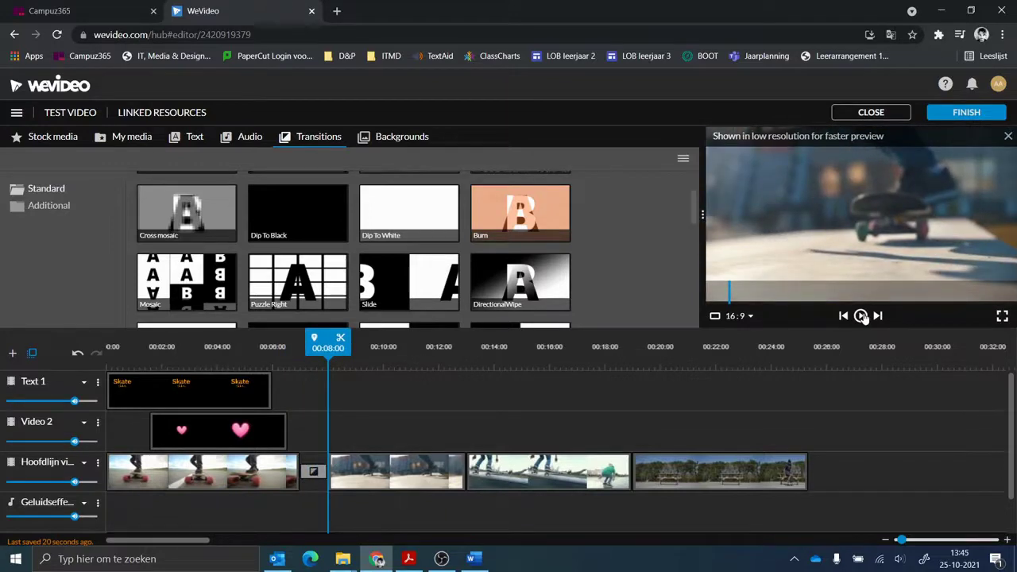
click(861, 315)
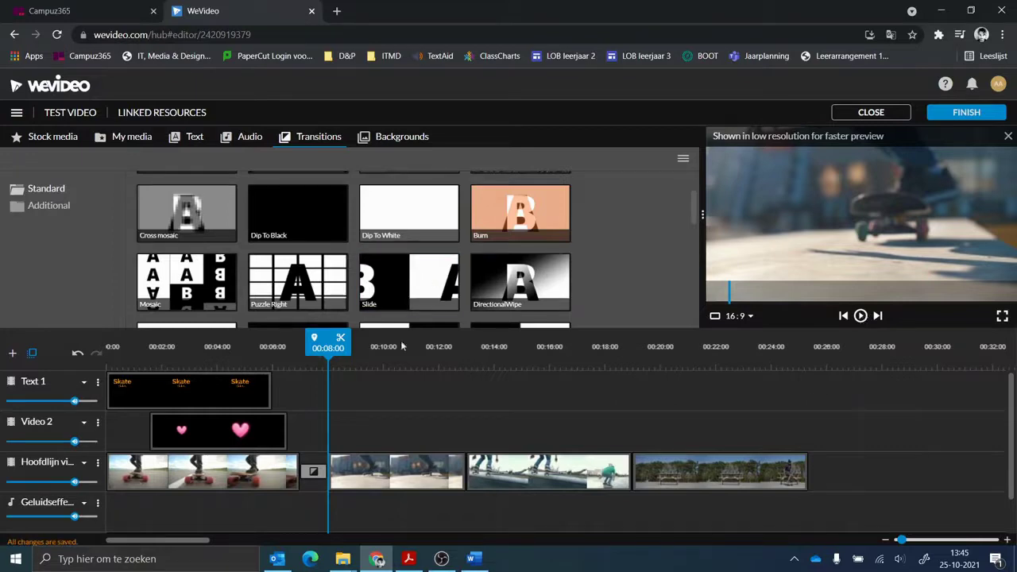
drag(318, 346, 302, 346)
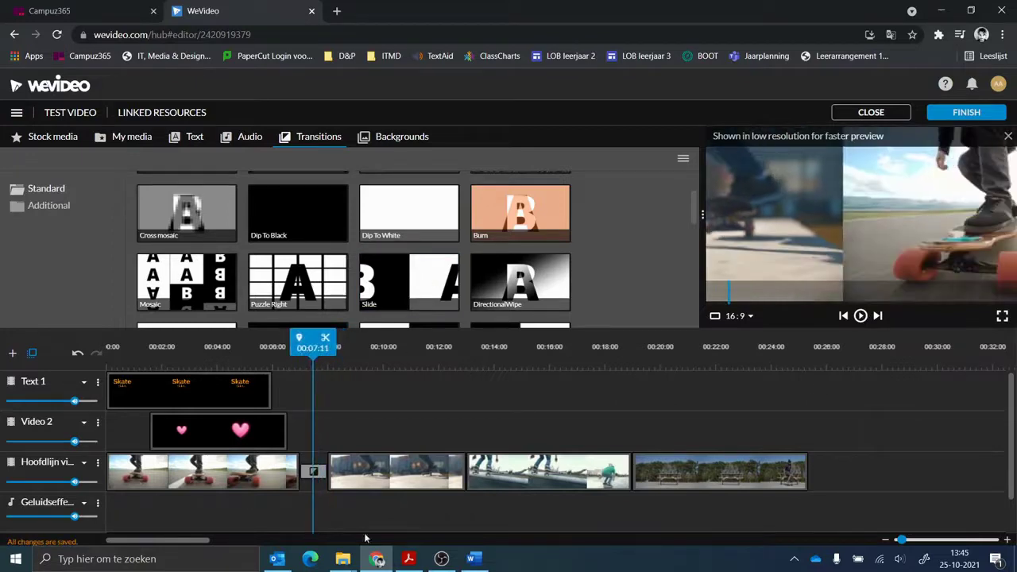
click(314, 472)
click(469, 389)
- Play back the hard cut between the second and third clips to compare it with a transition
drag(314, 353, 451, 375)
click(860, 315)
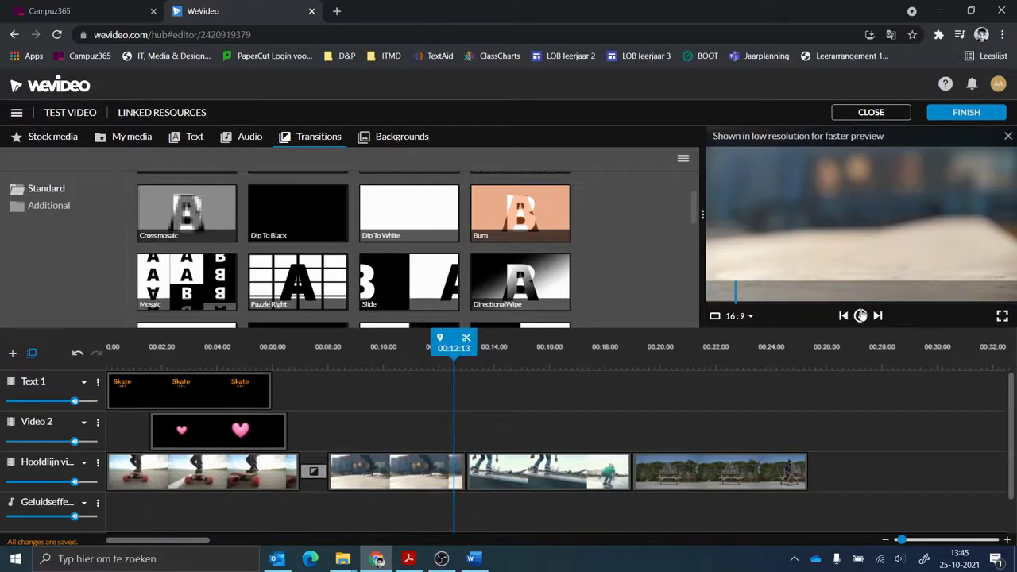
click(860, 315)
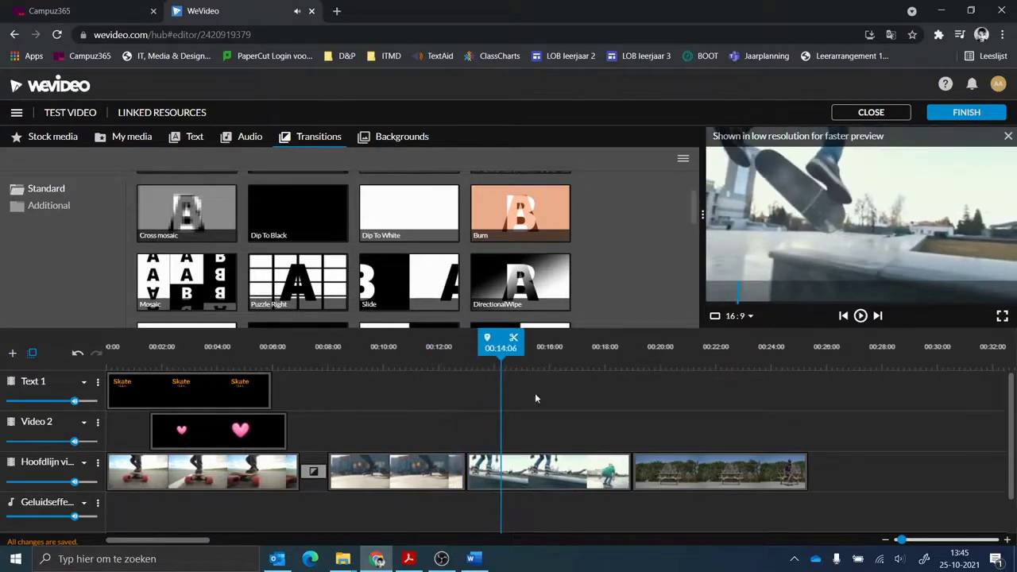
drag(501, 349, 490, 349)
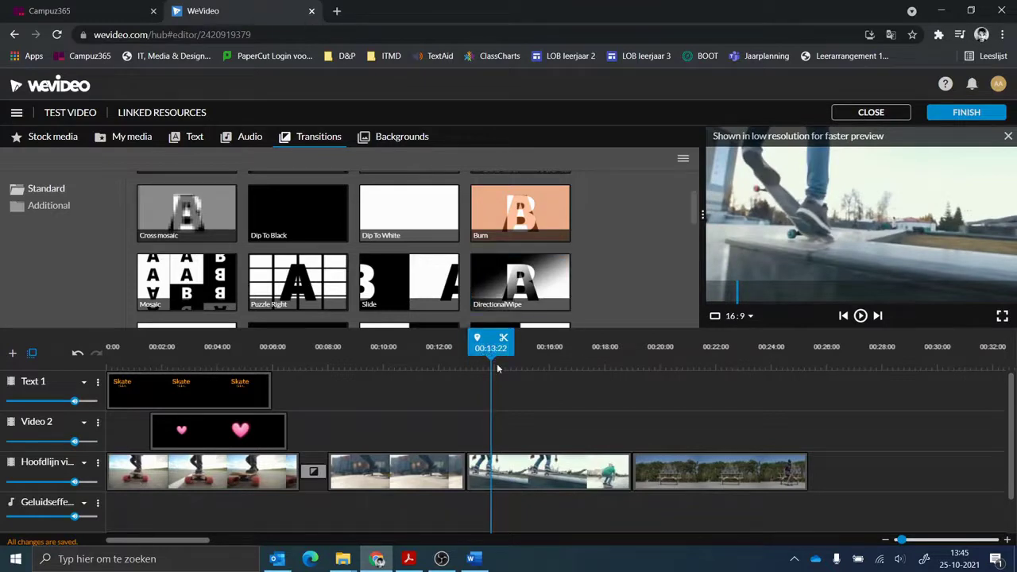
- Review the very start of the video and play back the ending of the last clip
drag(490, 349, 106, 350)
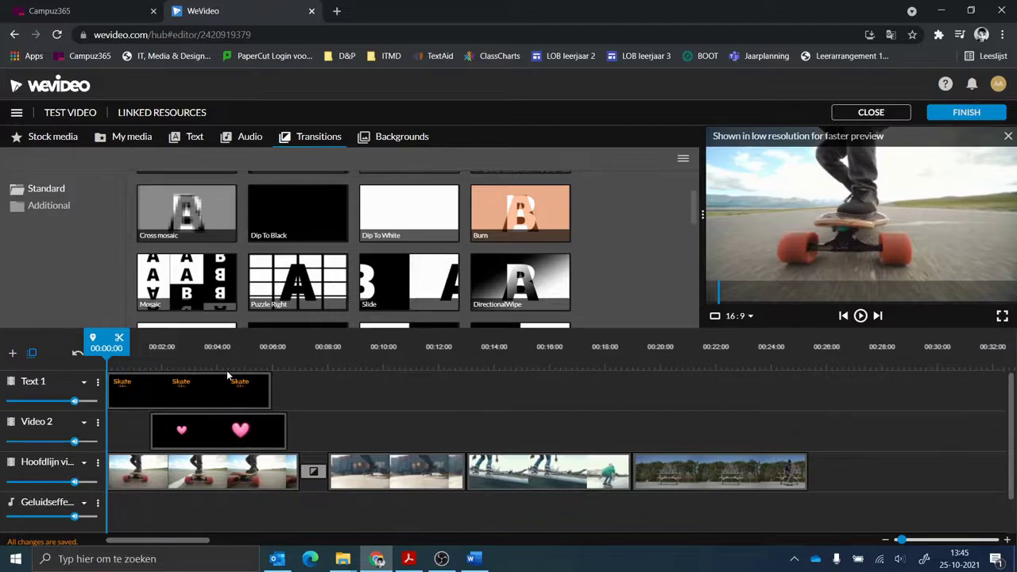
drag(105, 341, 785, 347)
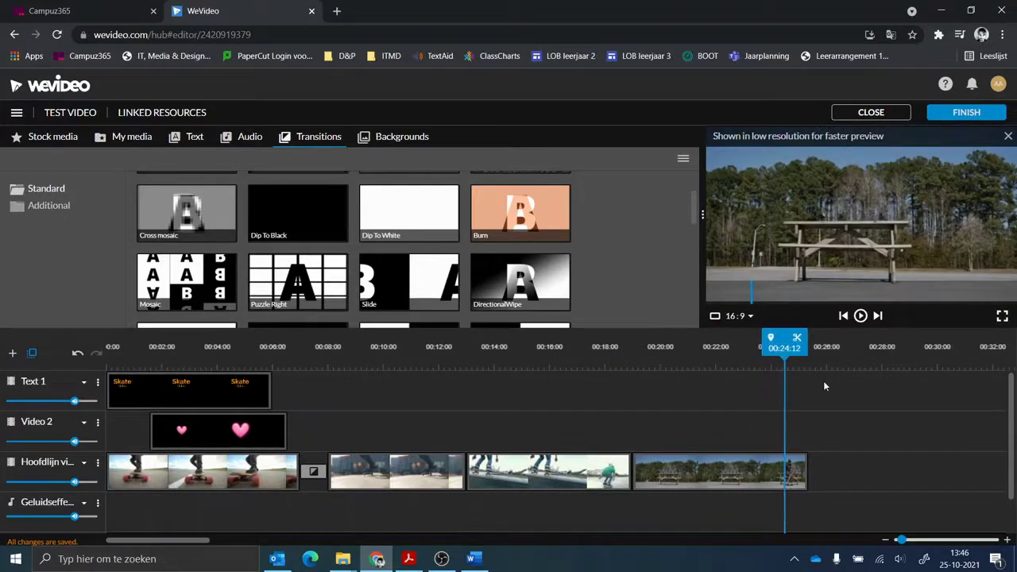
click(860, 315)
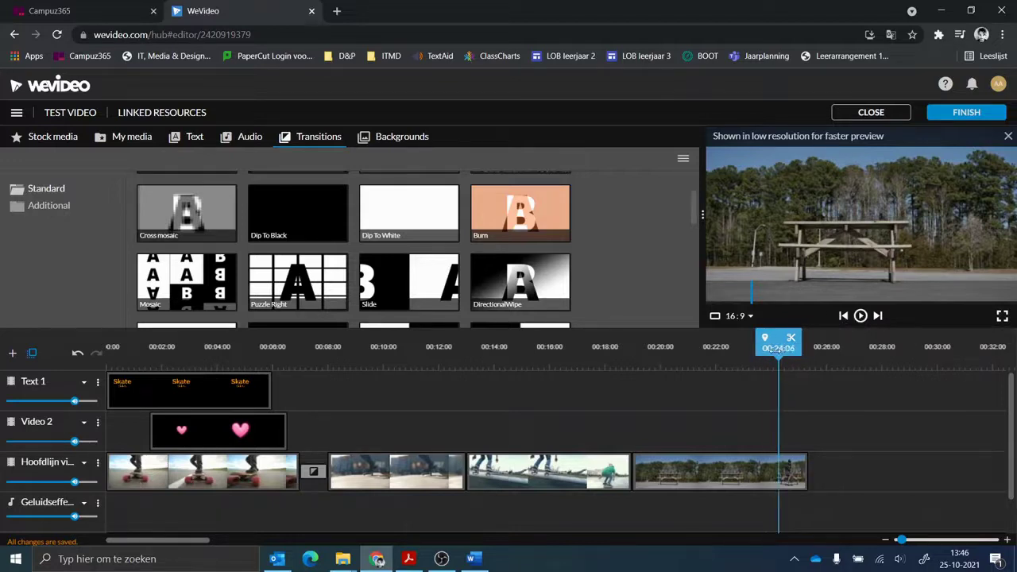
click(860, 316)
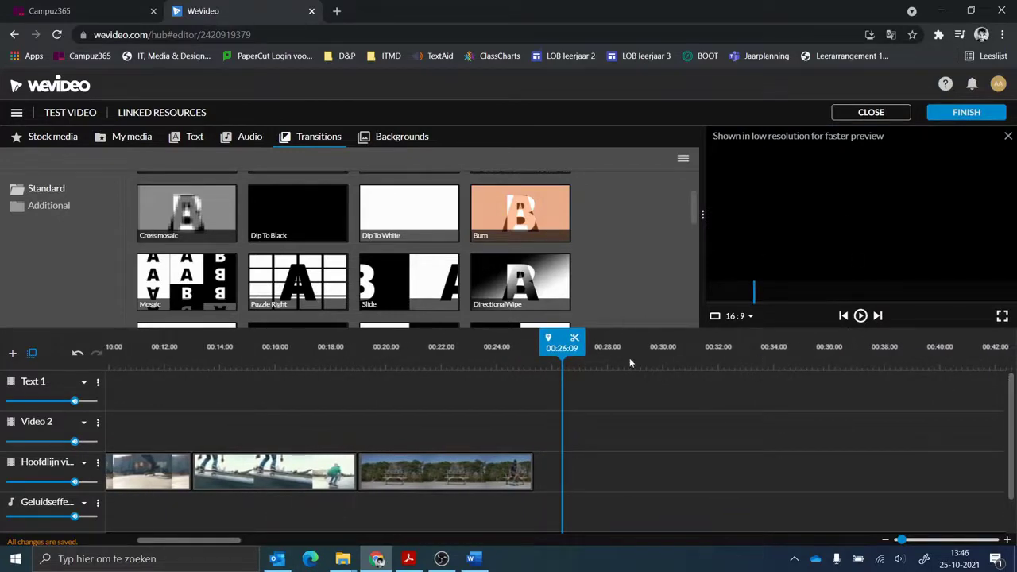
drag(562, 341, 482, 342)
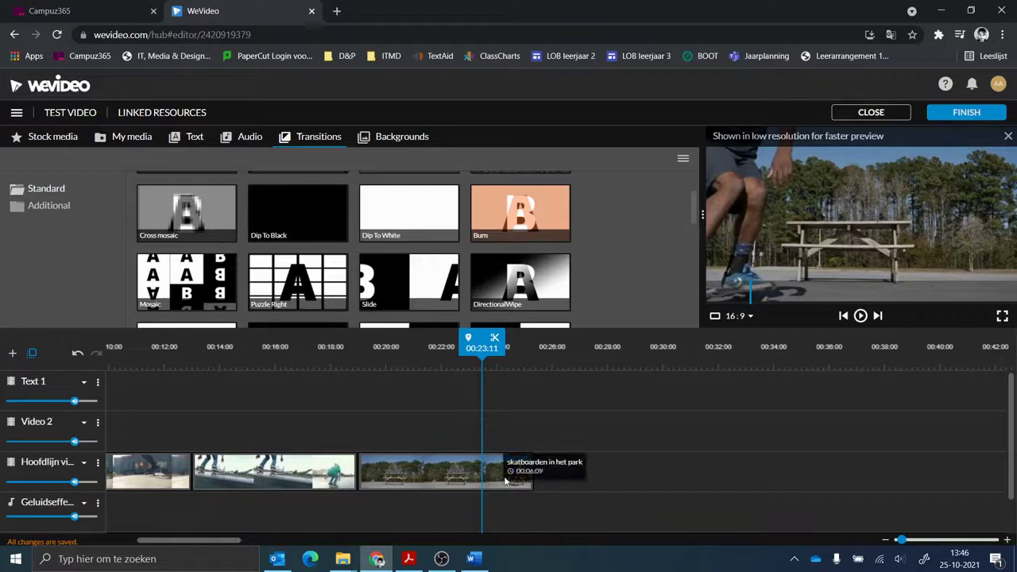
- Show the opacity curve of the last clip and lower its end point to the bottom to create a fade-out
click(425, 478)
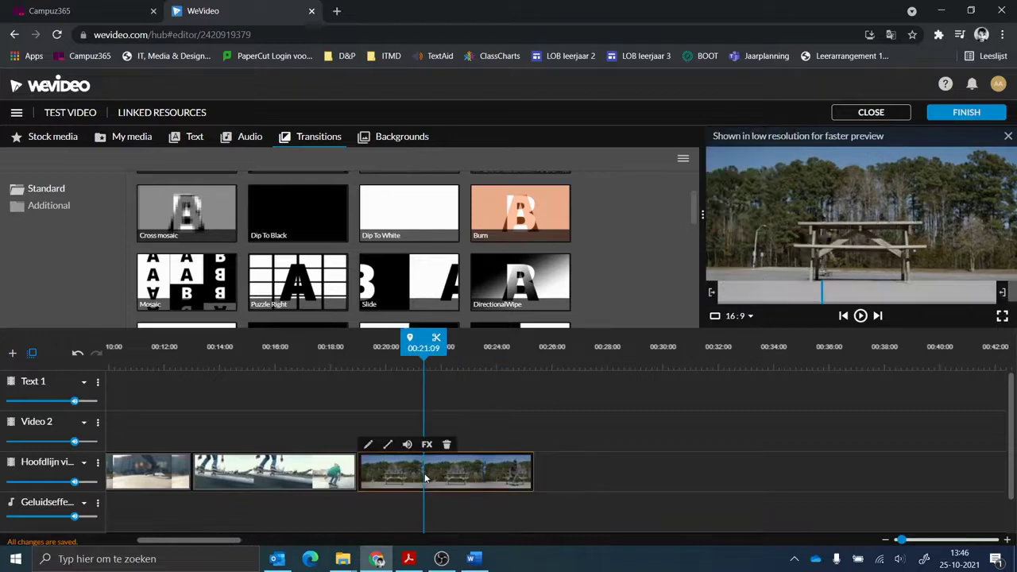
click(387, 446)
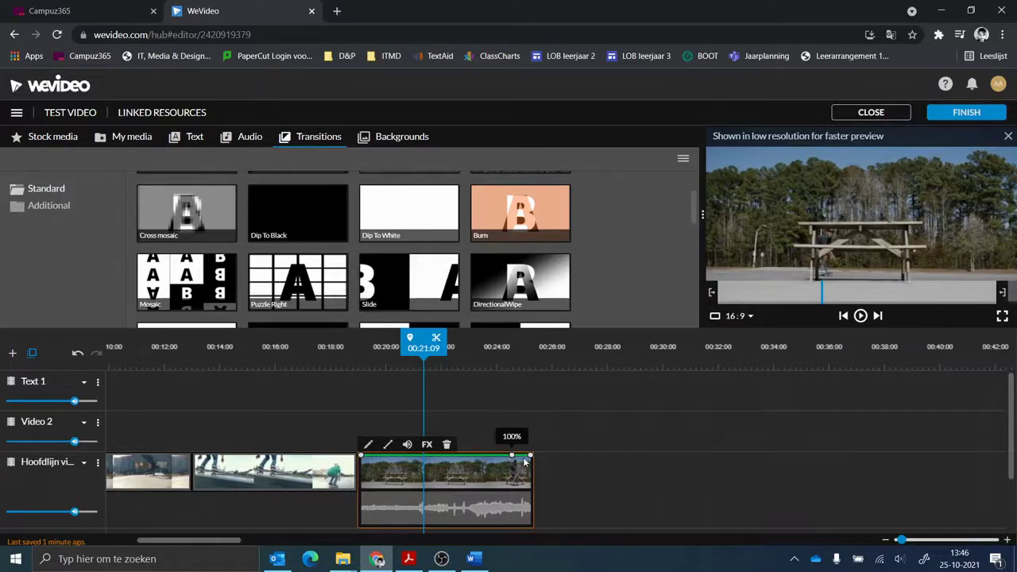
drag(530, 456, 532, 494)
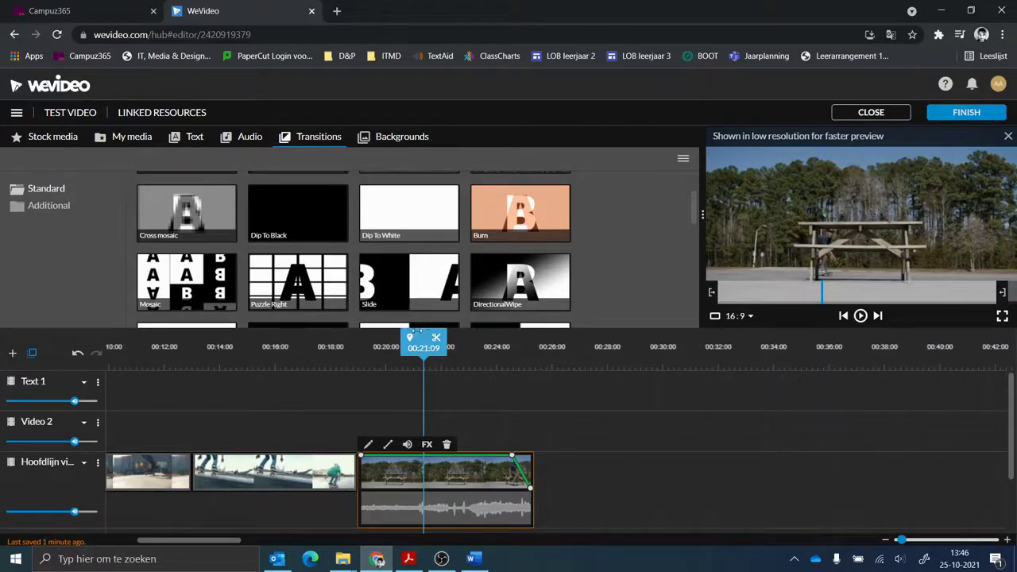
mouse_move(511, 459)
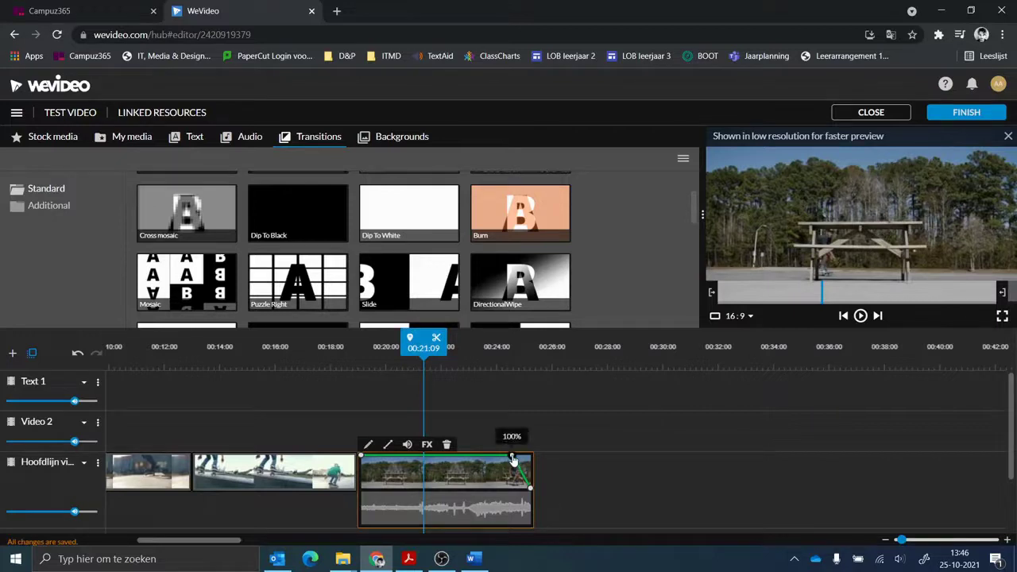
mouse_move(512, 459)
mouse_down()
mouse_move(479, 462)
mouse_move(516, 454)
mouse_move(503, 453)
mouse_up()
- Play back the fade-out, lengthen it by starting it earlier at about 24 seconds, and play the ending again
drag(423, 350, 495, 355)
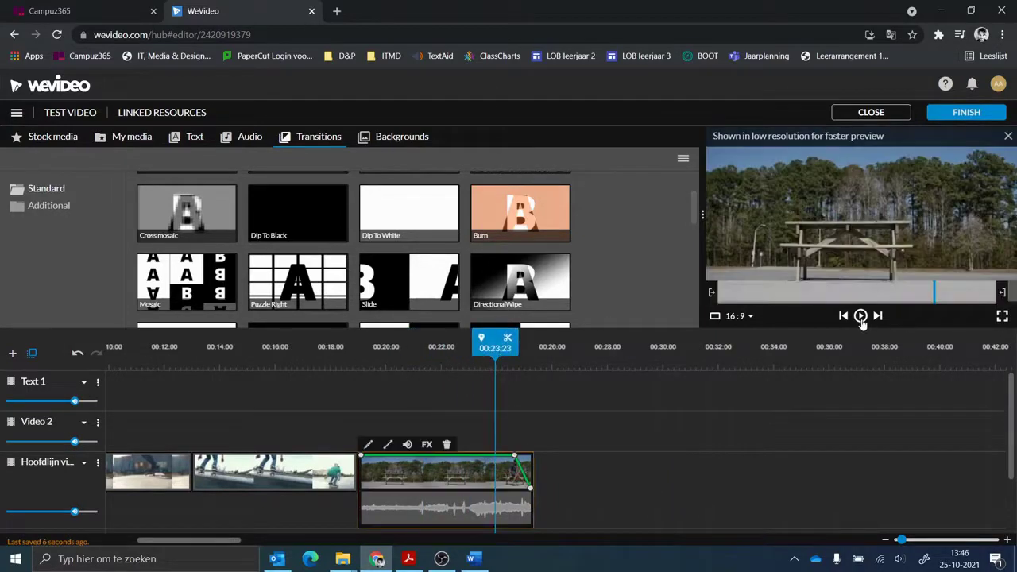
click(861, 318)
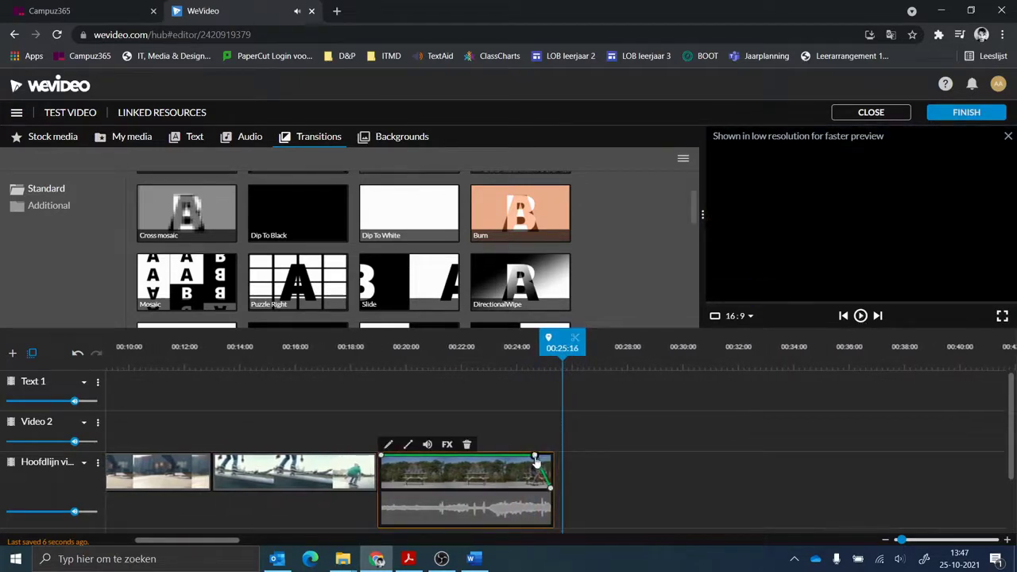
drag(561, 388, 497, 389)
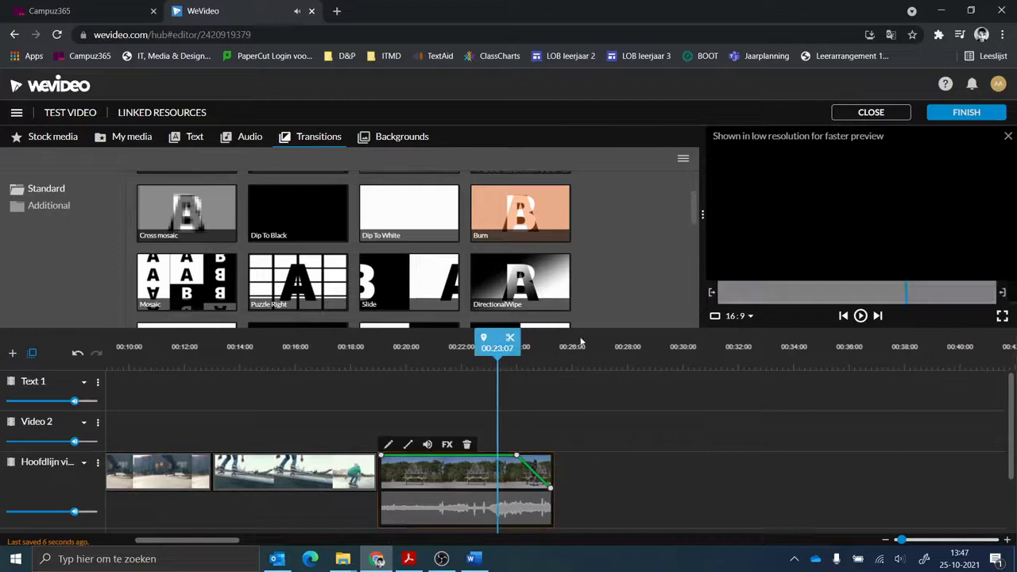
click(860, 317)
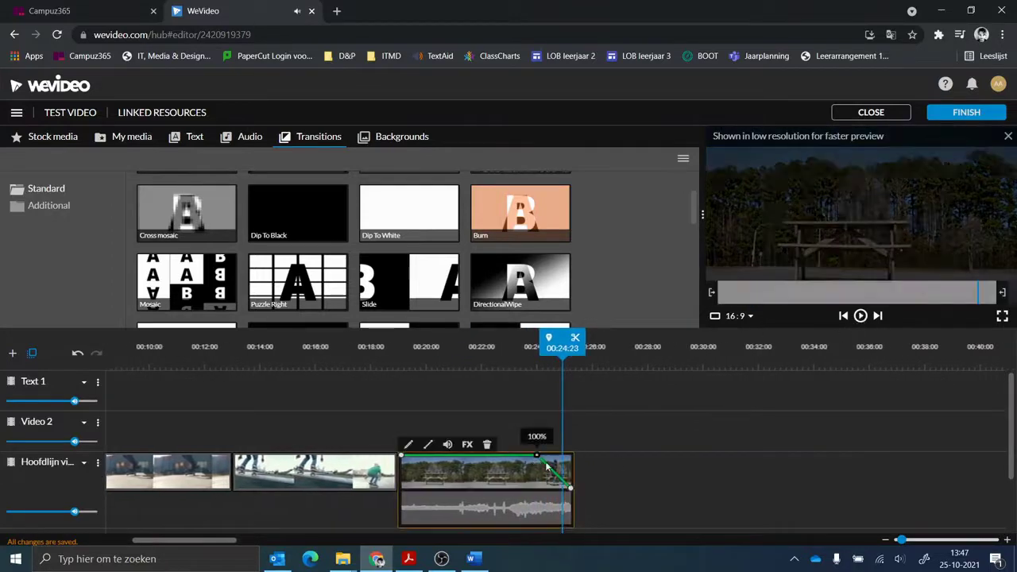
click(553, 347)
drag(552, 347, 517, 347)
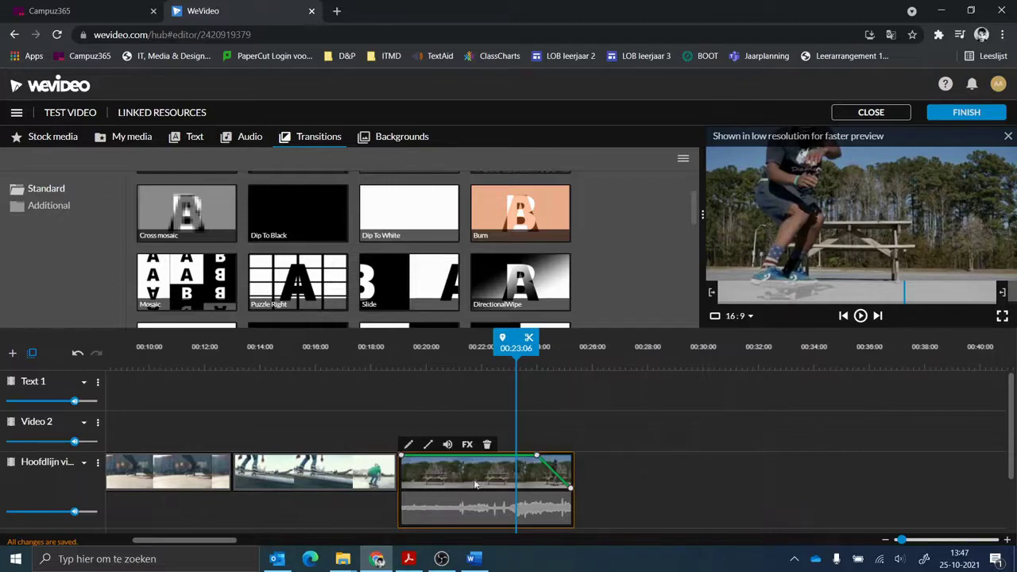
- Show the project's own media and play back the last clip from about 22 seconds to hear its sound
click(121, 138)
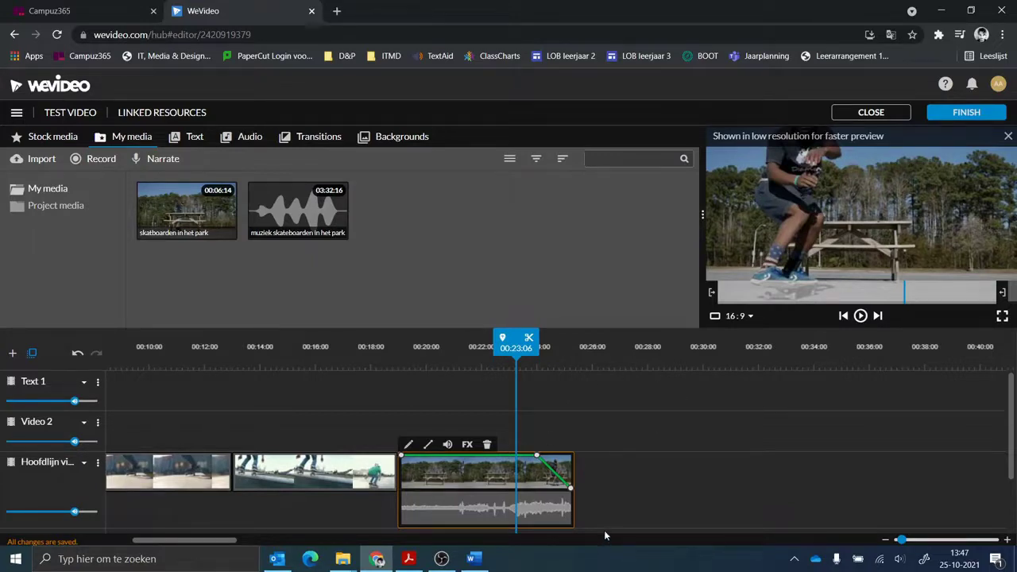
click(489, 368)
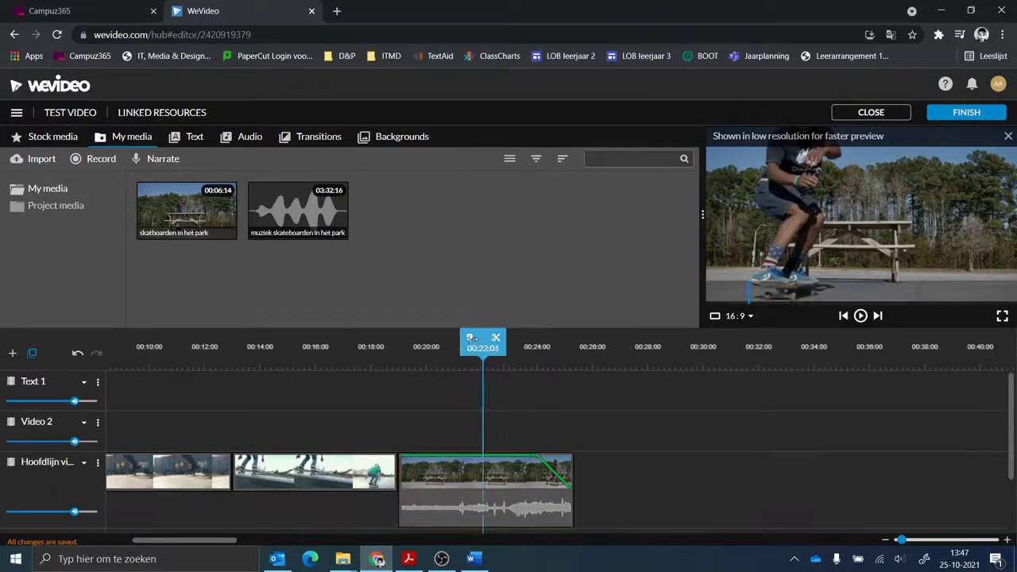
click(859, 315)
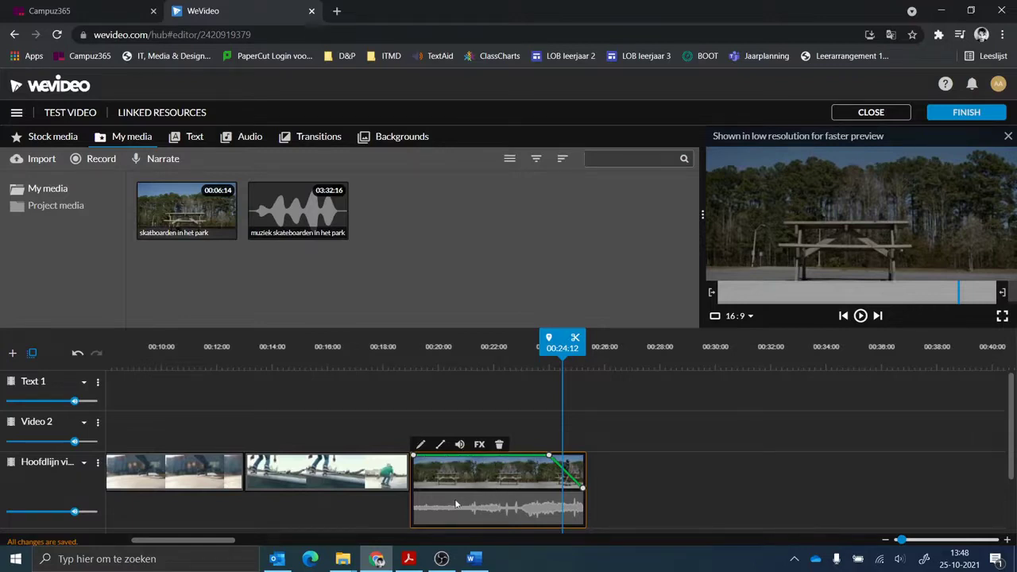
- Reduce the main video track to its smallest height, and restore it to the tallest so its audio waveform shows
click(84, 468)
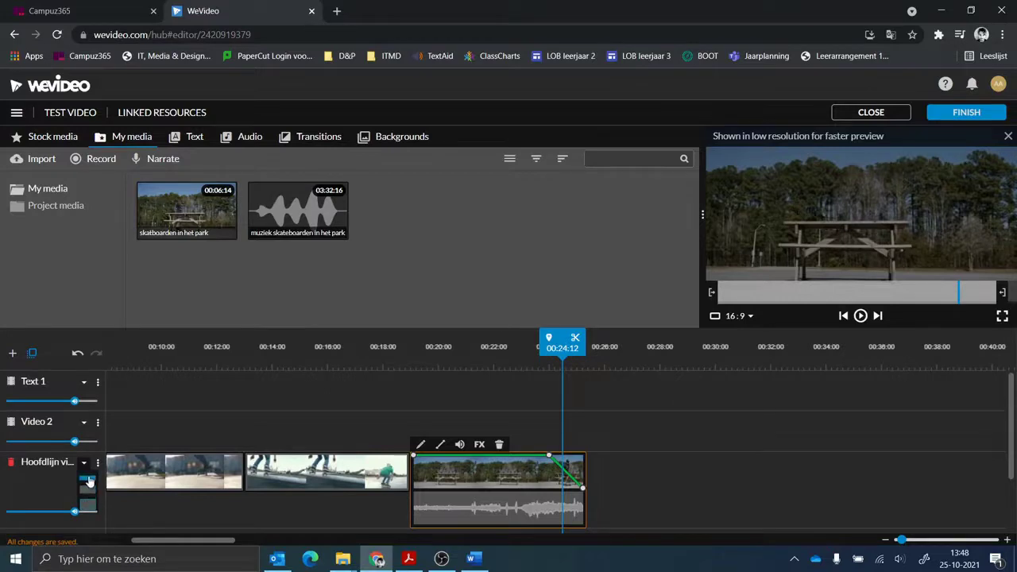
click(88, 480)
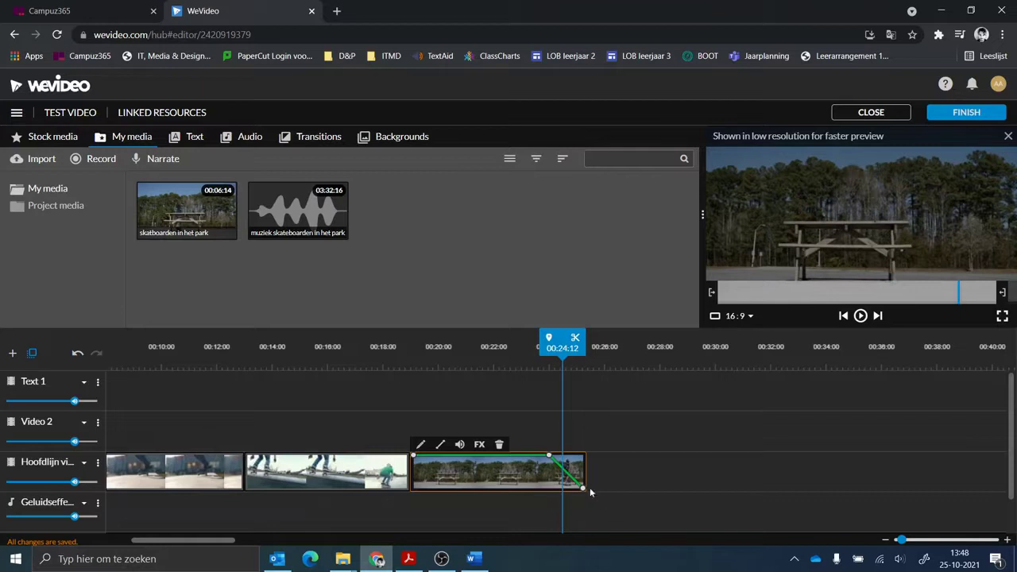
click(84, 464)
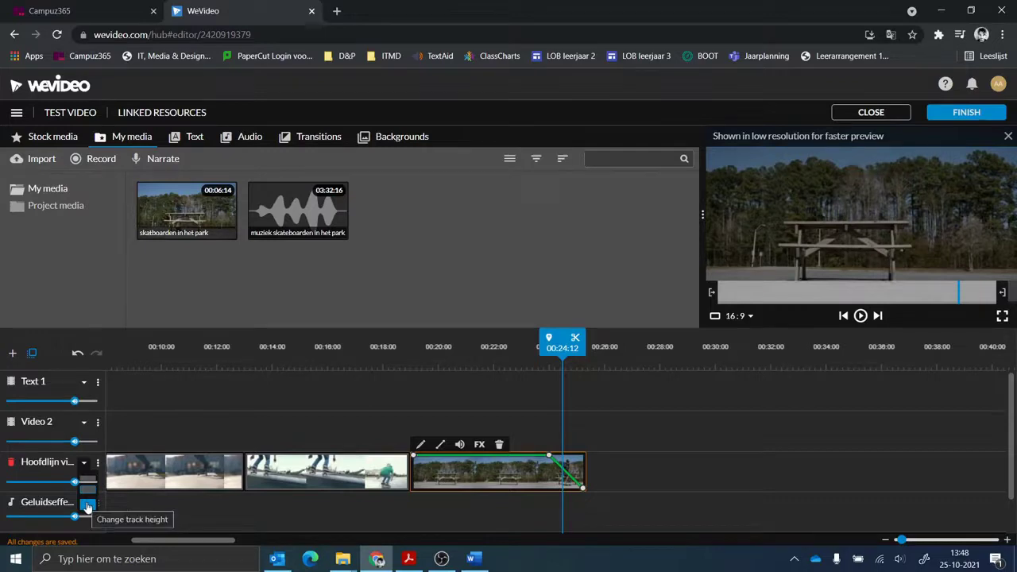
click(87, 505)
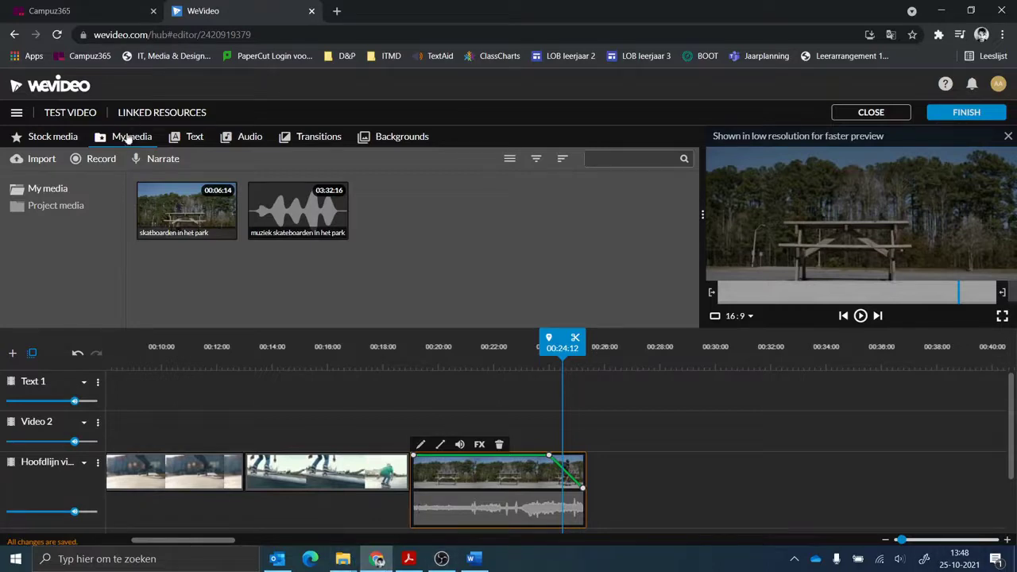
- Compare the clips on the main video track and switch off the volume of the last clip
click(295, 476)
click(189, 498)
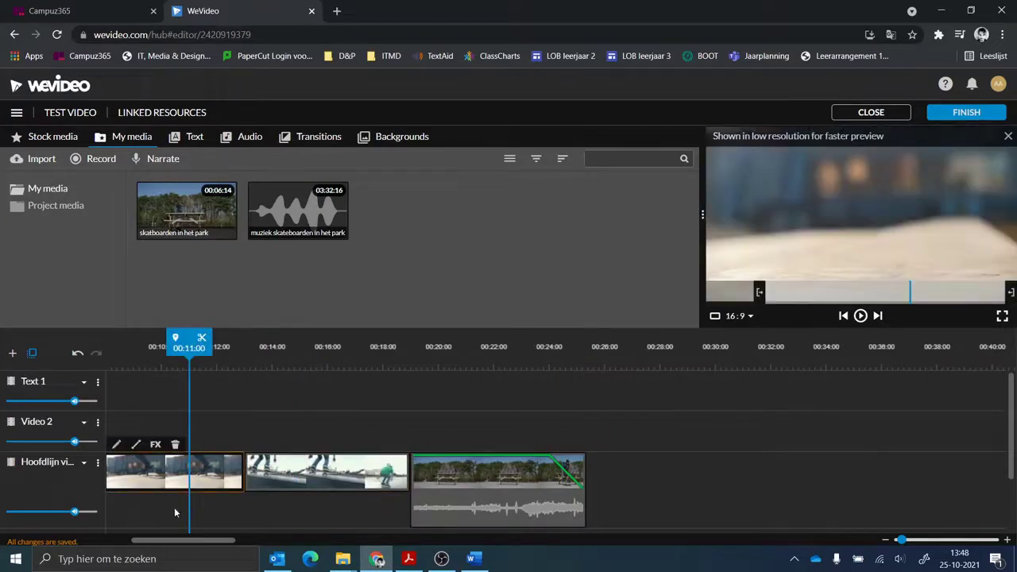
click(547, 510)
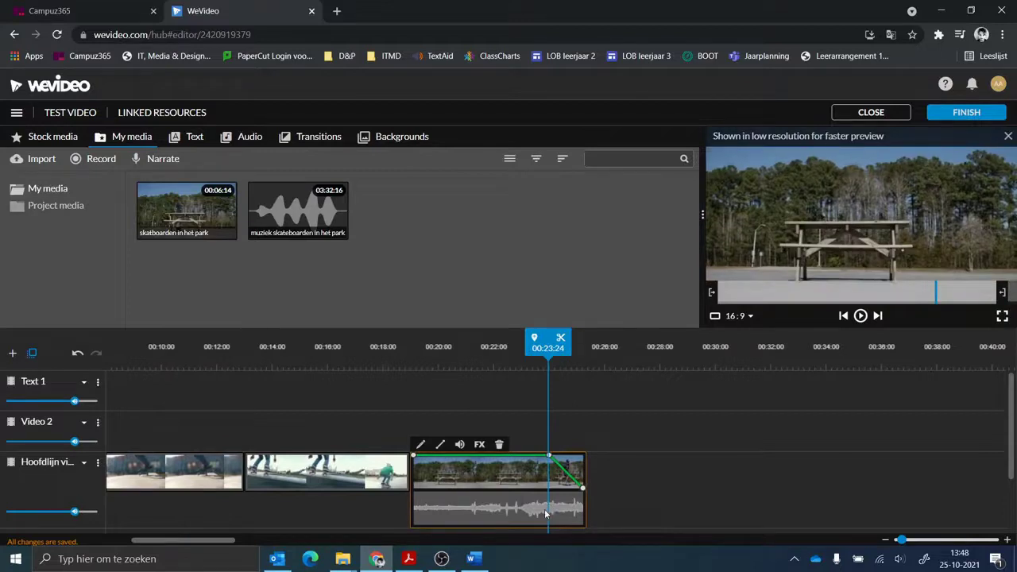
click(460, 445)
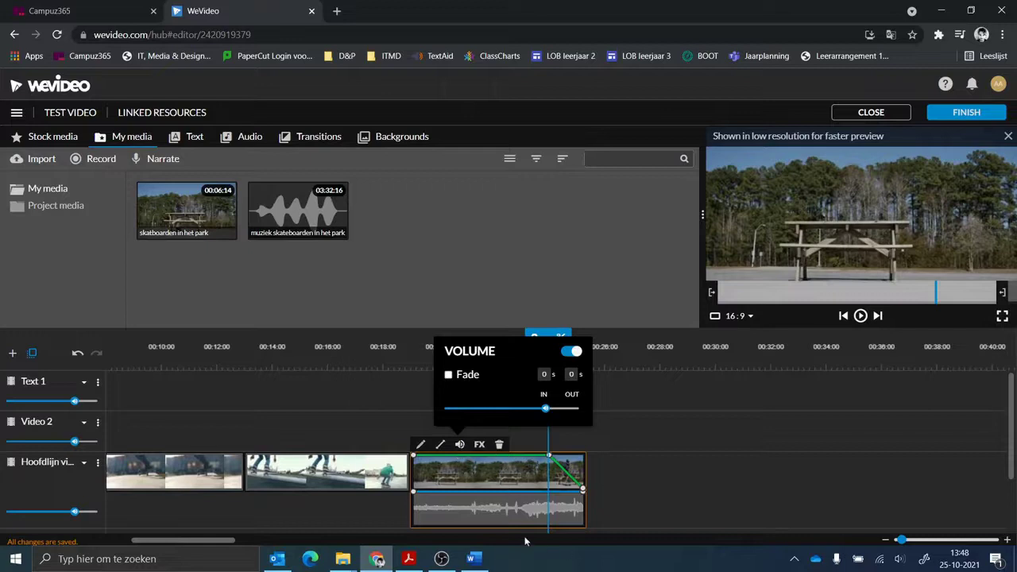
click(572, 352)
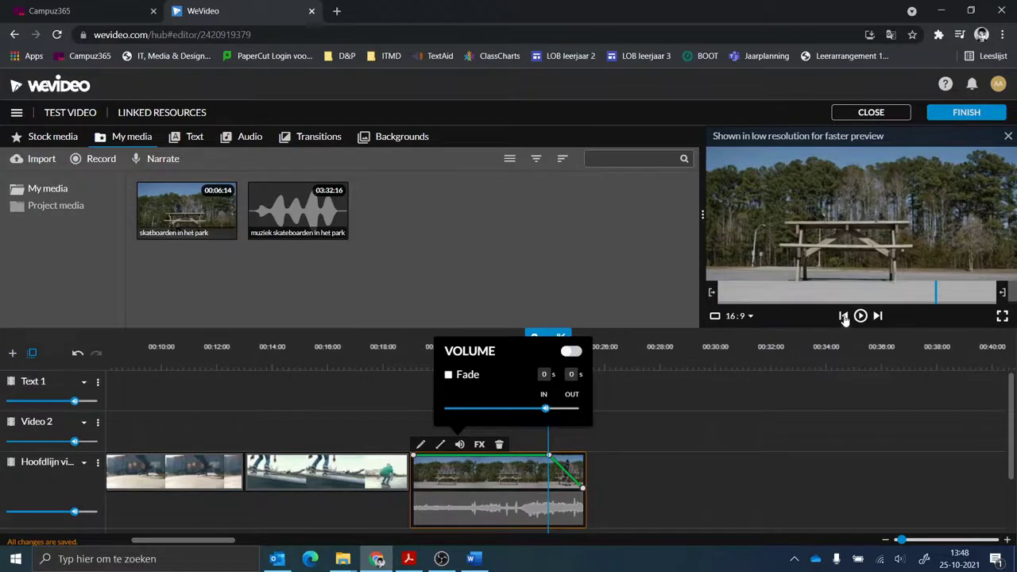
- Play back the last clip with its own sound switched off
click(859, 316)
click(859, 316)
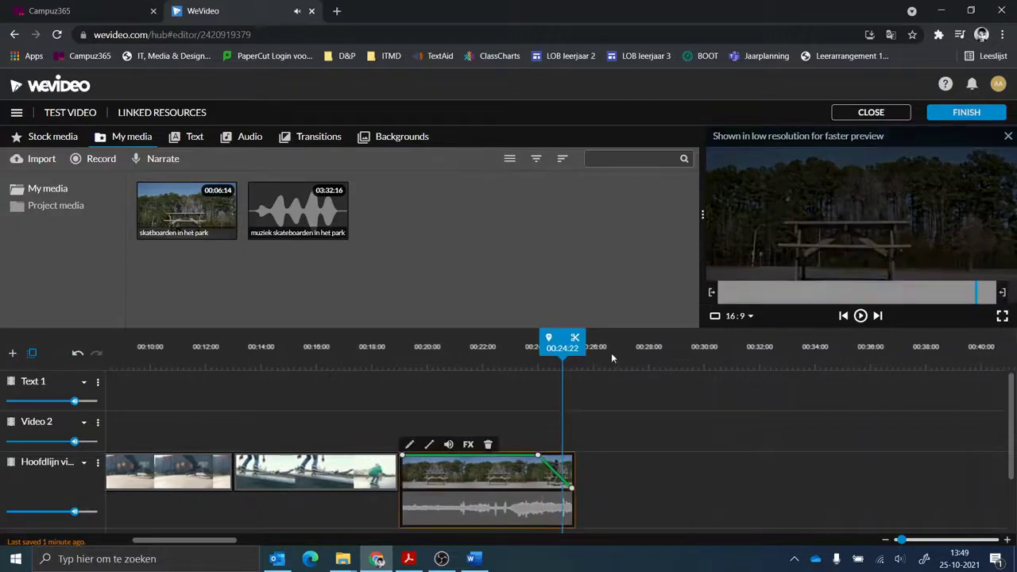
click(859, 315)
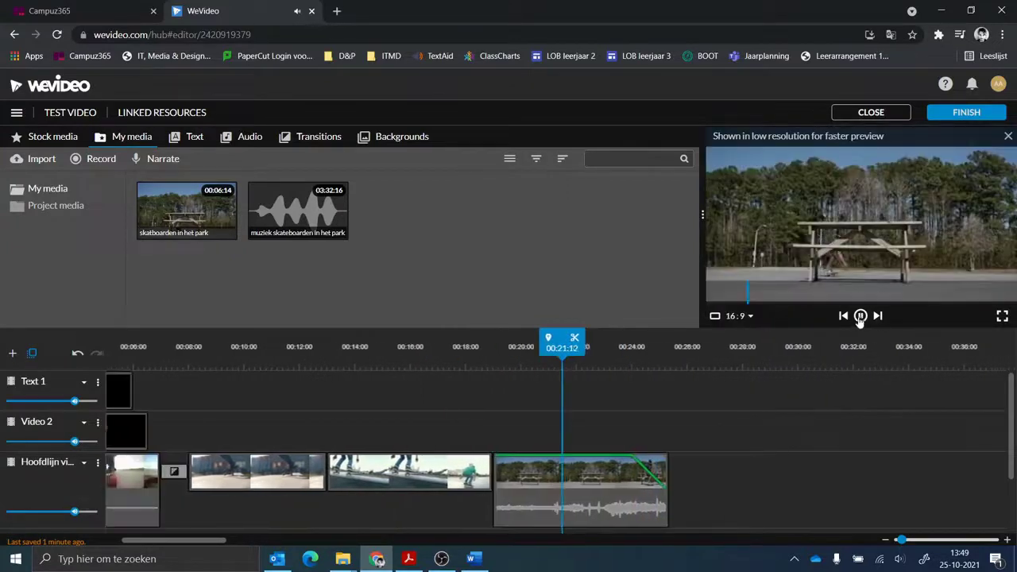
click(860, 315)
- Switch the last clip's volume back on, lower the whole main video track's volume to zero and check it by playback
click(528, 445)
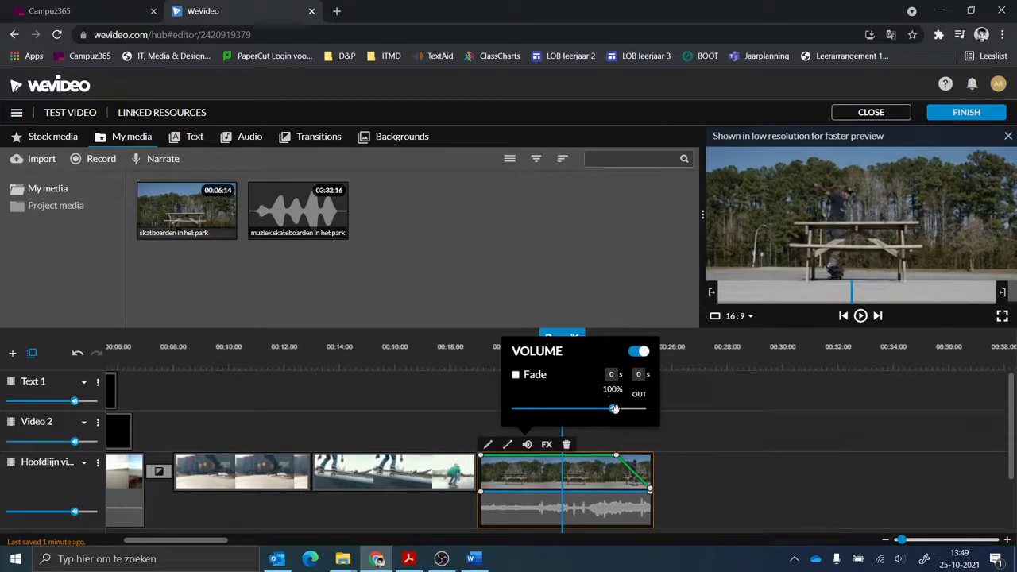
mouse_move(76, 509)
drag(76, 512, 7, 512)
drag(563, 342, 490, 342)
click(860, 315)
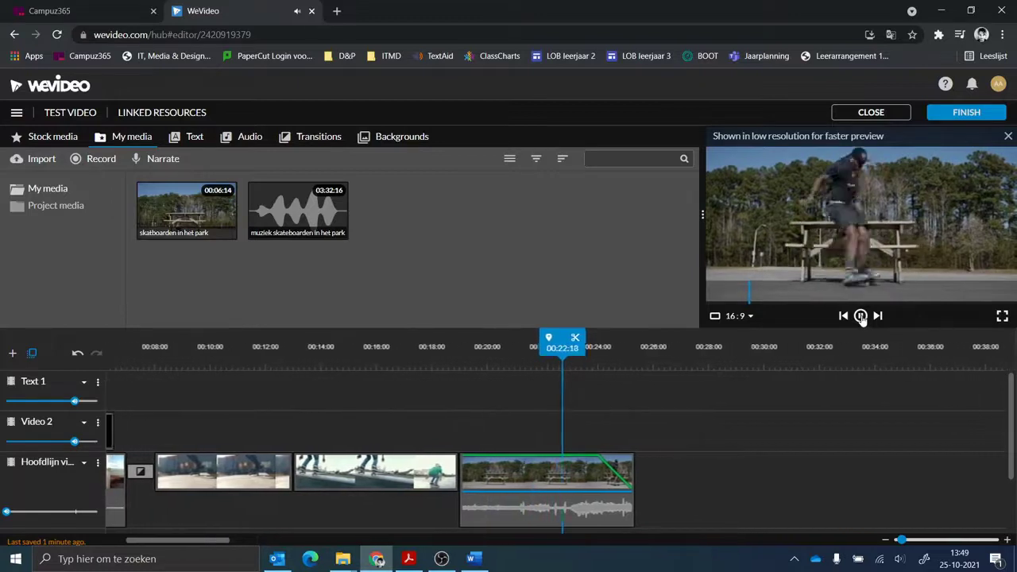
click(860, 316)
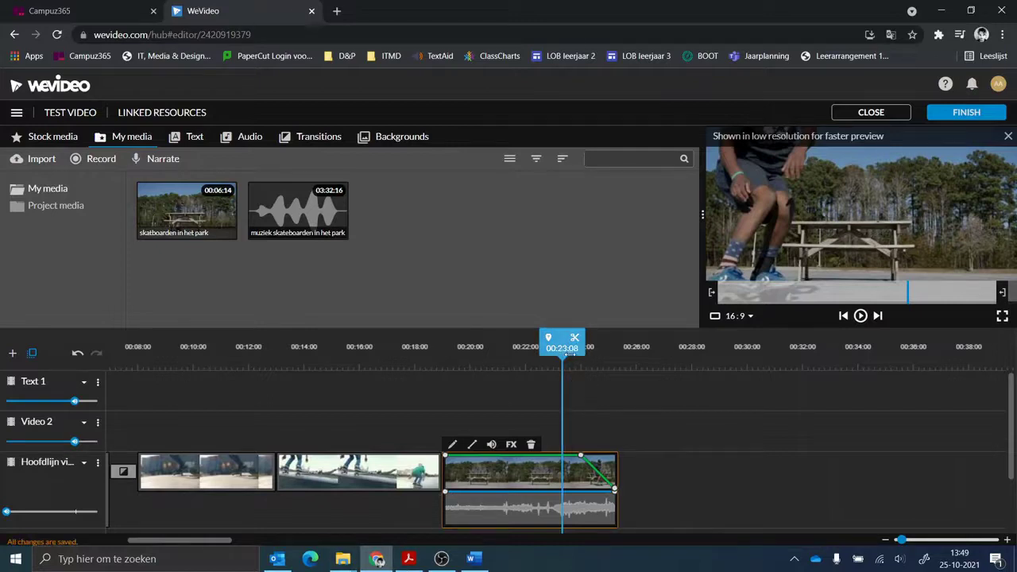
- Play past the end of the last clip to check how far the background music runs on
scroll(684, 480, down, 2)
scroll(682, 472, up, 2)
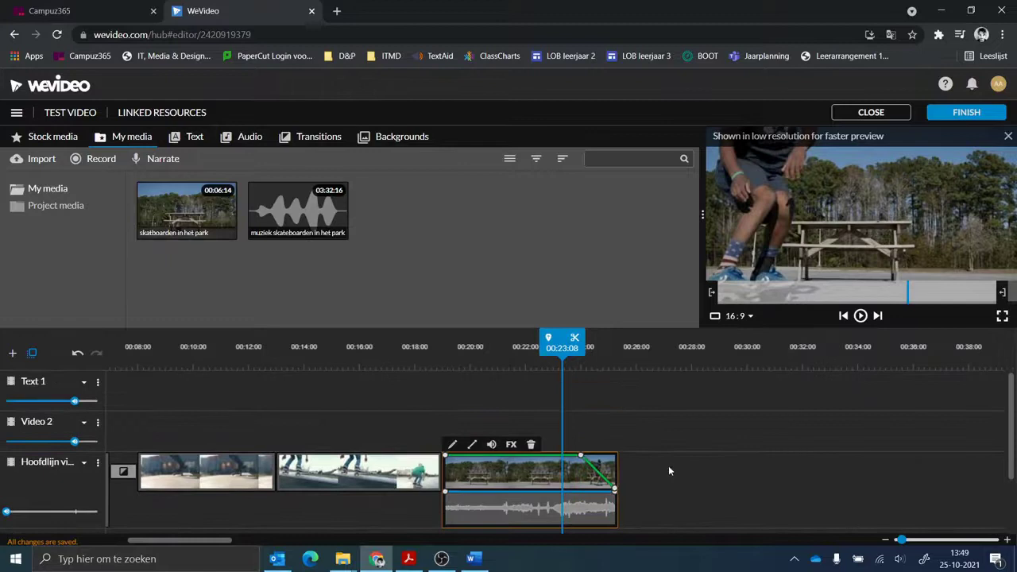
drag(562, 348, 605, 356)
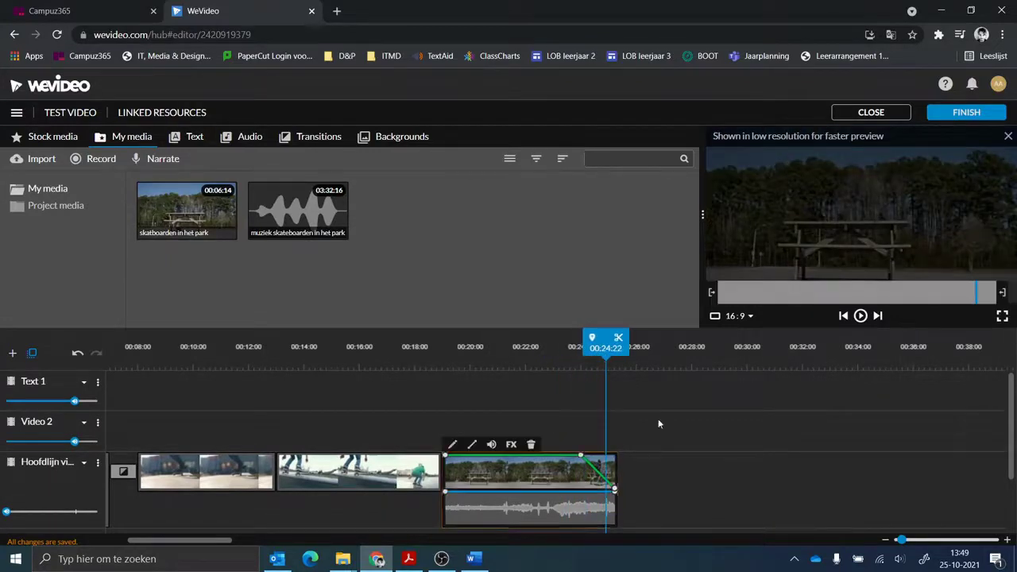
scroll(613, 436, down, 2)
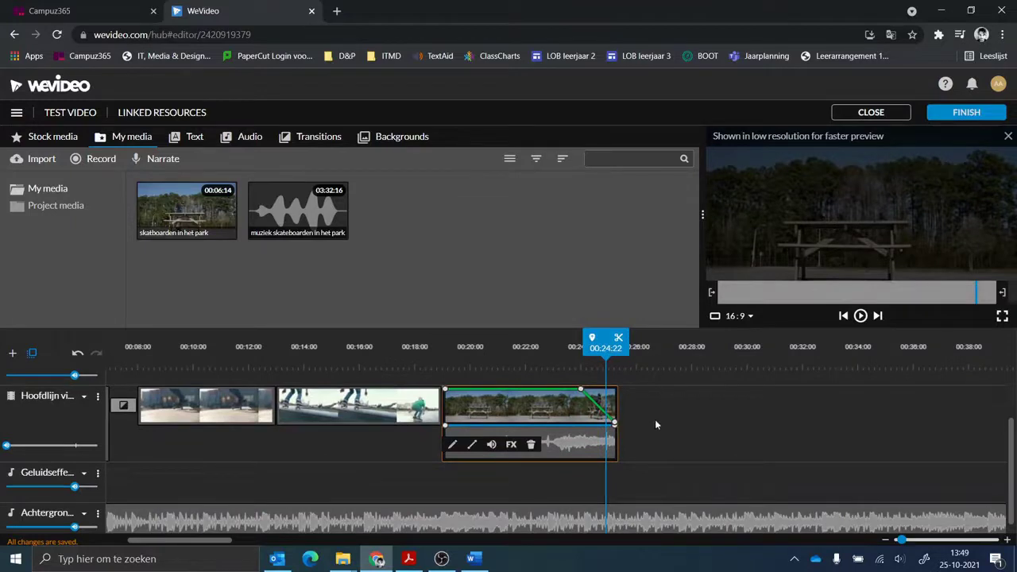
click(861, 316)
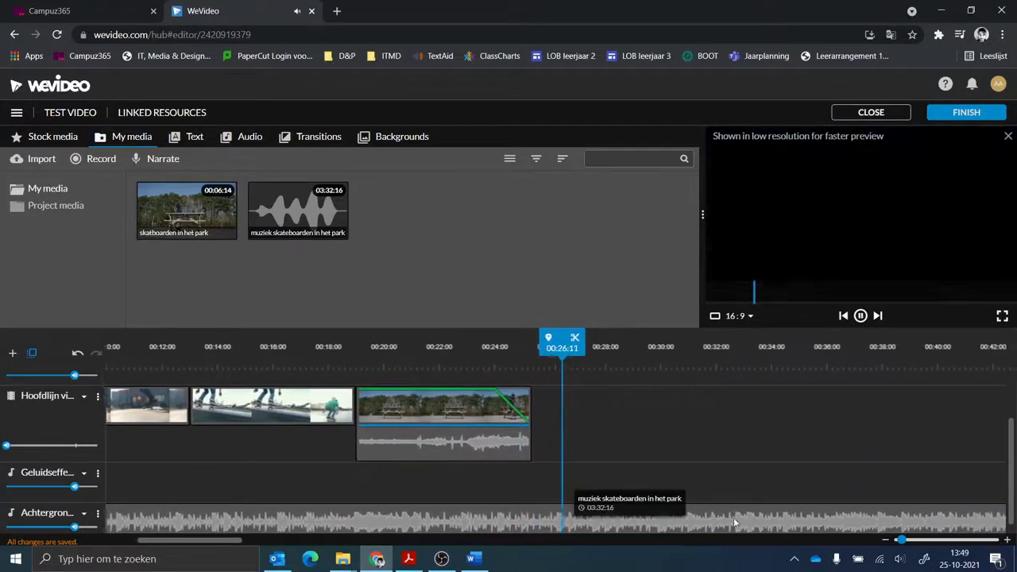
click(860, 315)
- Place the playhead exactly at the end of the last video clip, at 00:25:08, and select the background music
drag(900, 539, 895, 539)
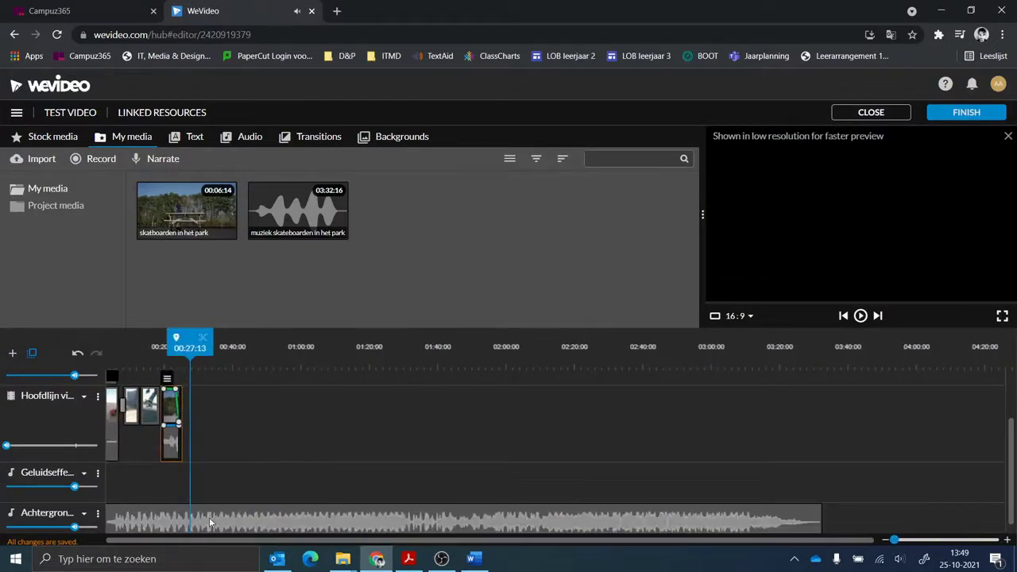
drag(888, 541, 906, 540)
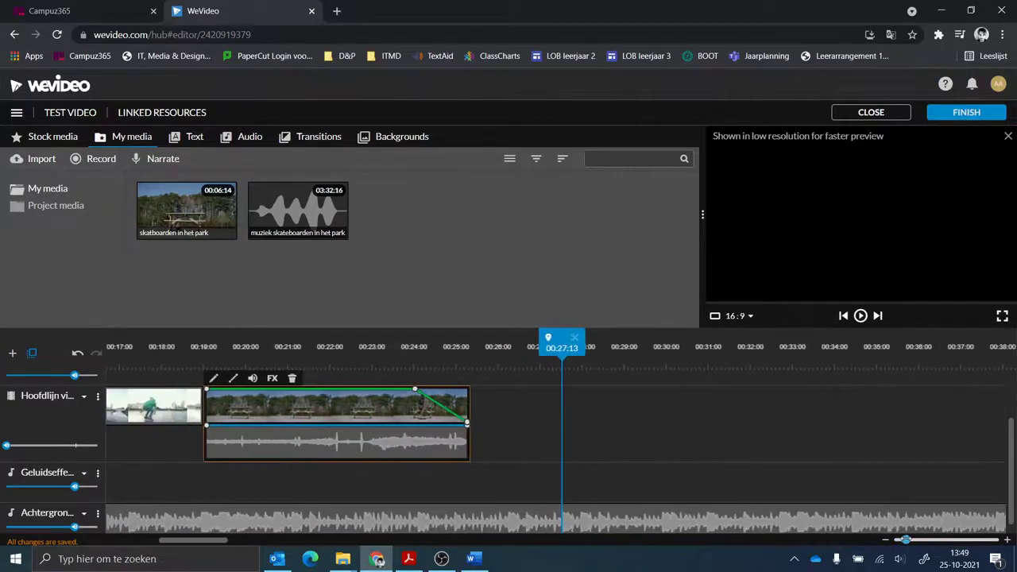
drag(569, 348, 383, 351)
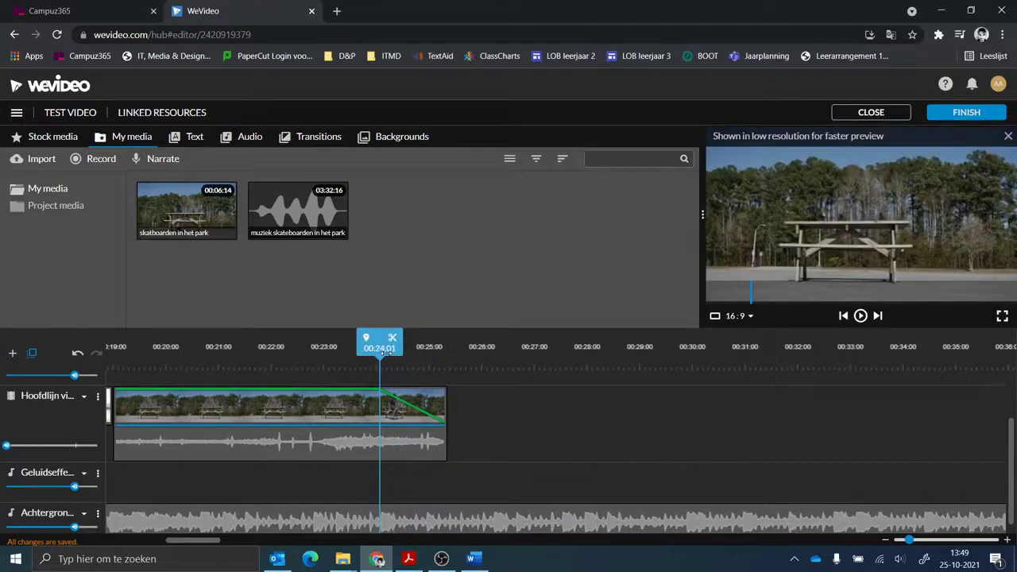
click(413, 421)
scroll(449, 503, down, 1)
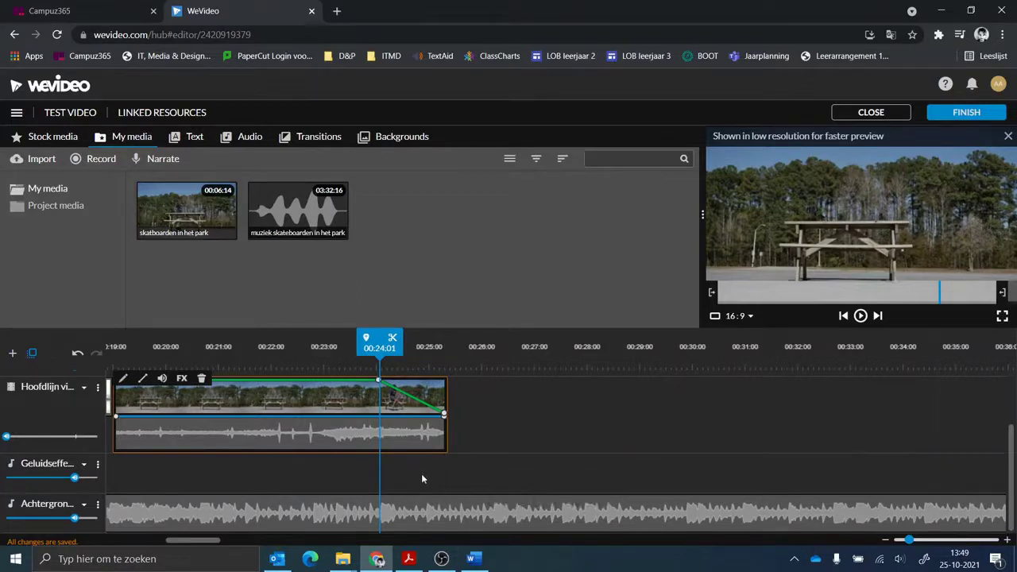
drag(377, 354, 447, 350)
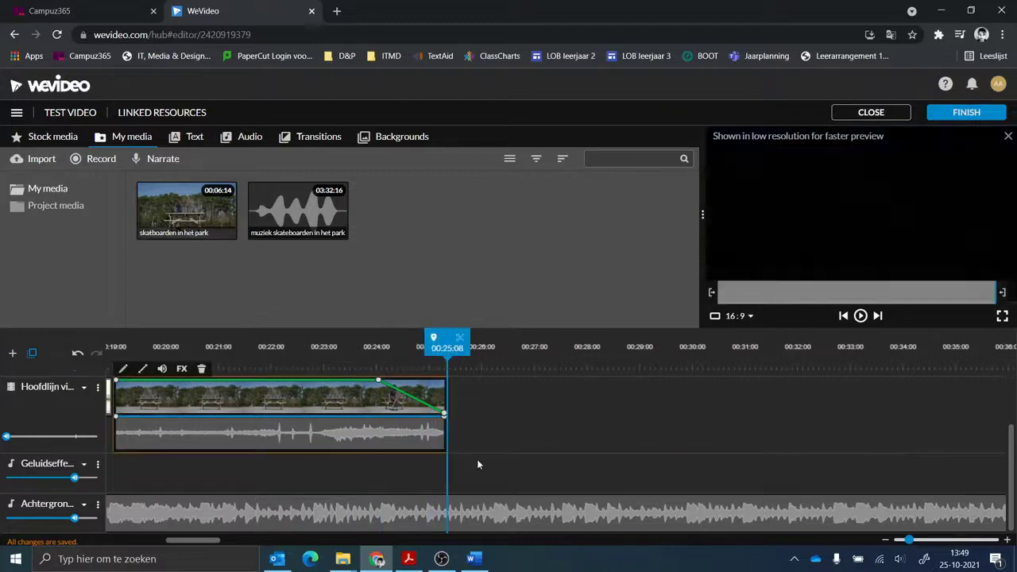
click(460, 516)
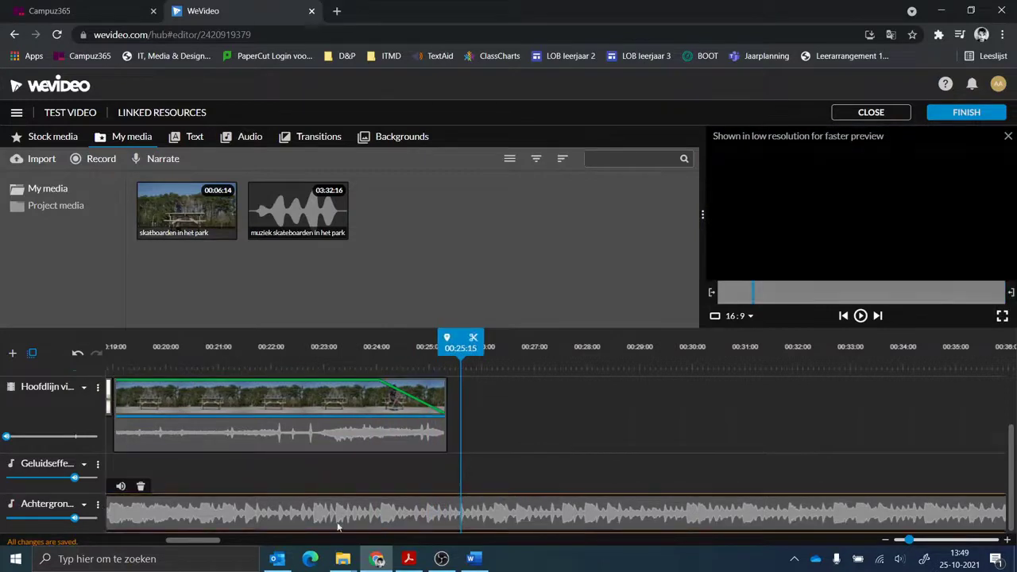
drag(454, 347, 439, 348)
click(448, 514)
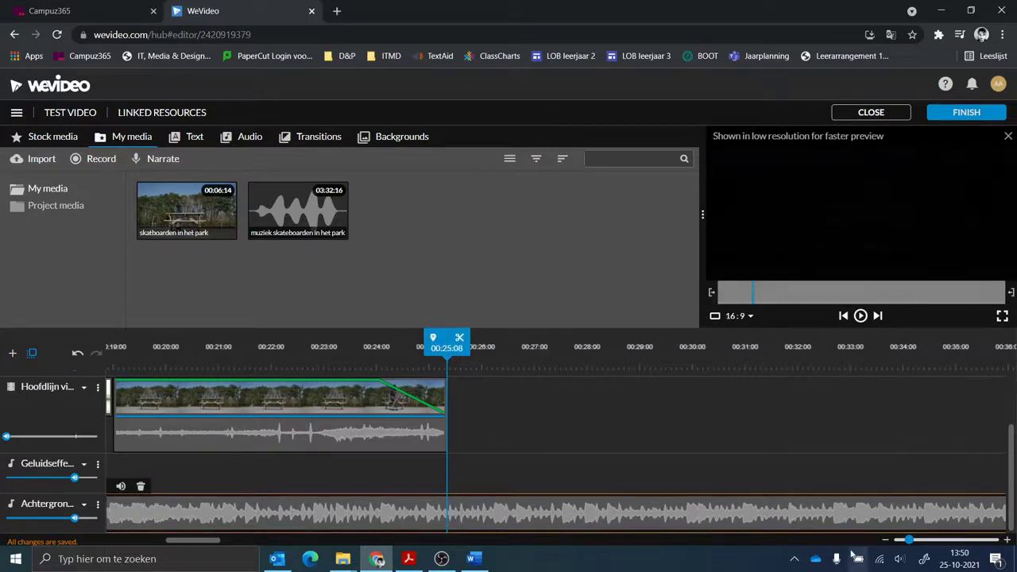
- Split the background music at the playhead, pull the surplus part away from the video's end and delete it
drag(909, 539, 891, 539)
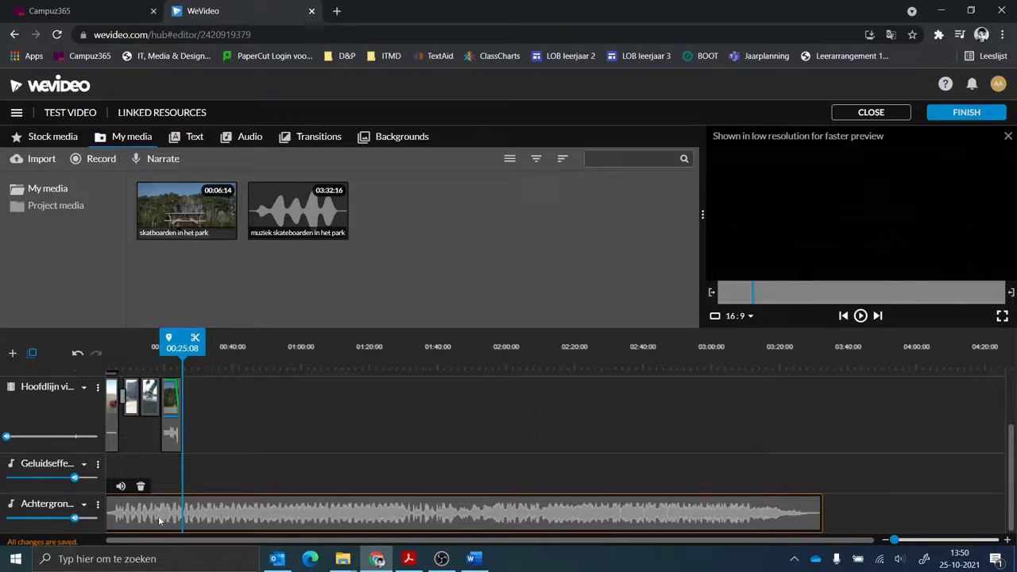
click(196, 340)
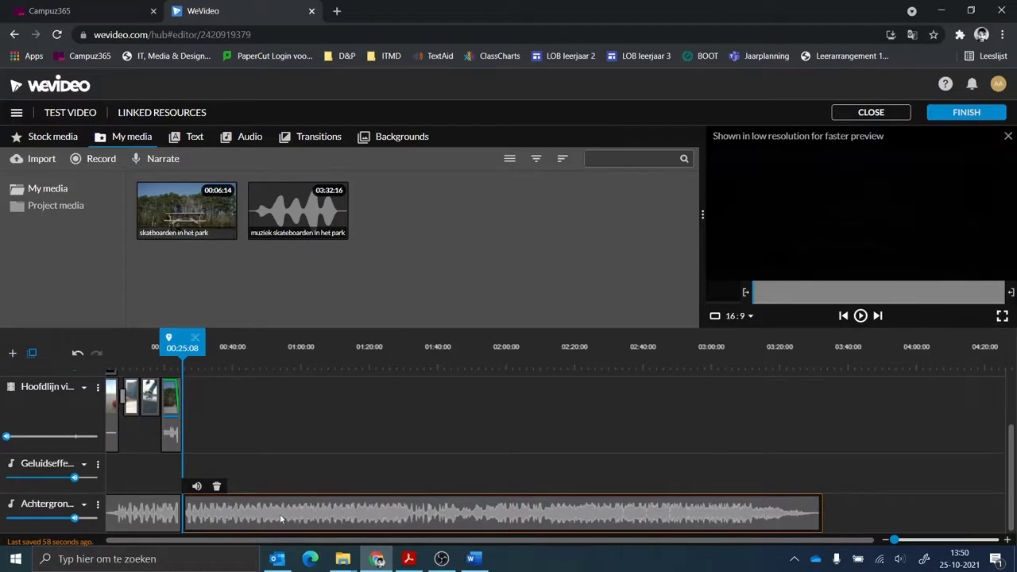
drag(389, 506, 405, 506)
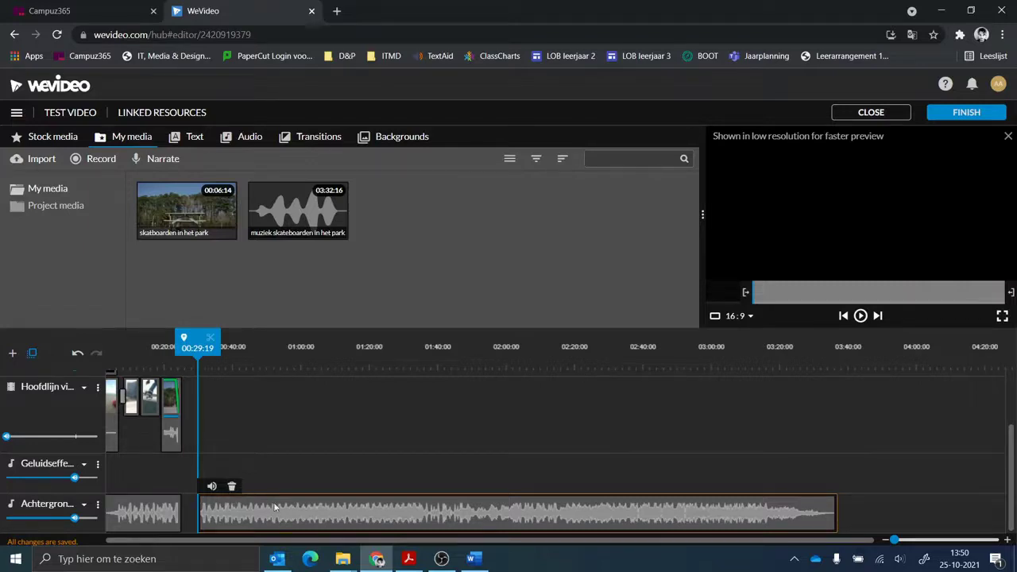
click(233, 486)
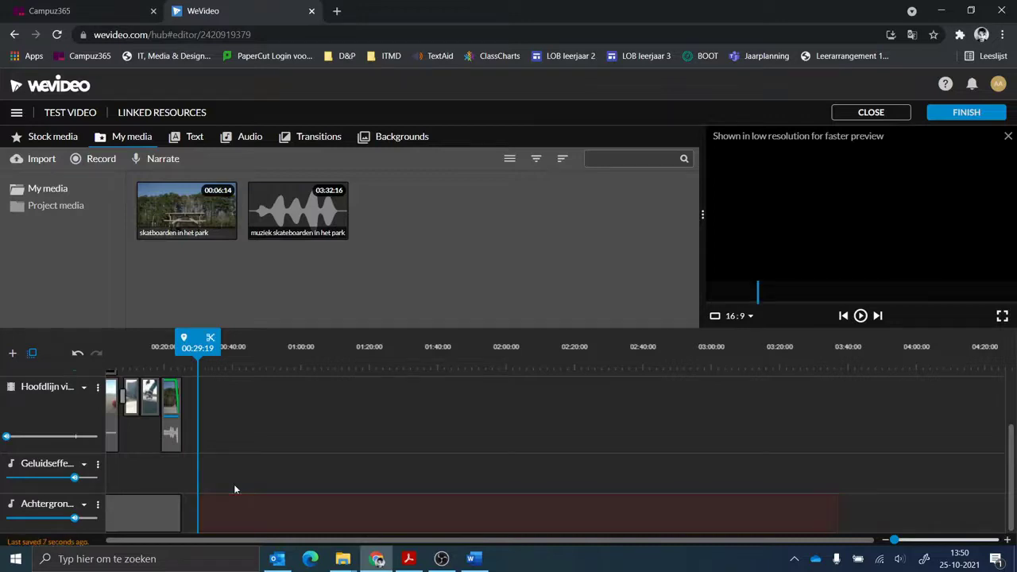
- Place the playhead at the end of the last video clip, at 00:25:08, to compare it with the end of the background music
click(906, 539)
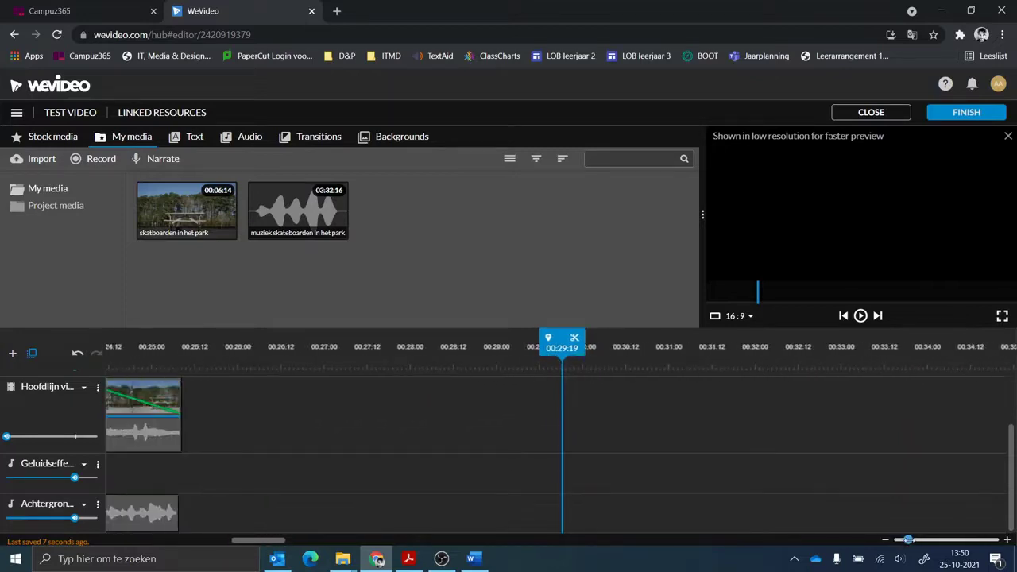
drag(261, 541, 231, 544)
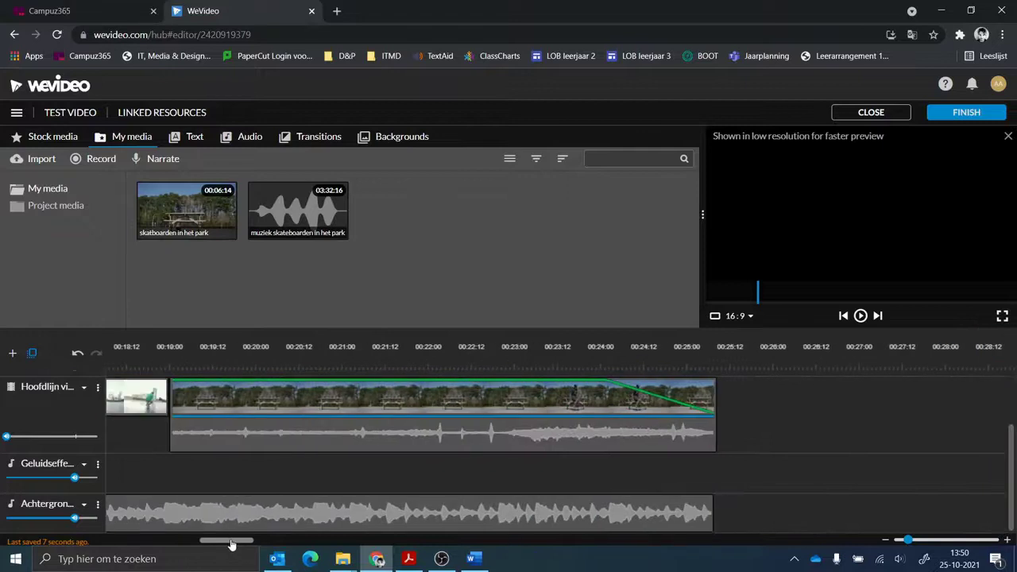
drag(907, 540, 902, 540)
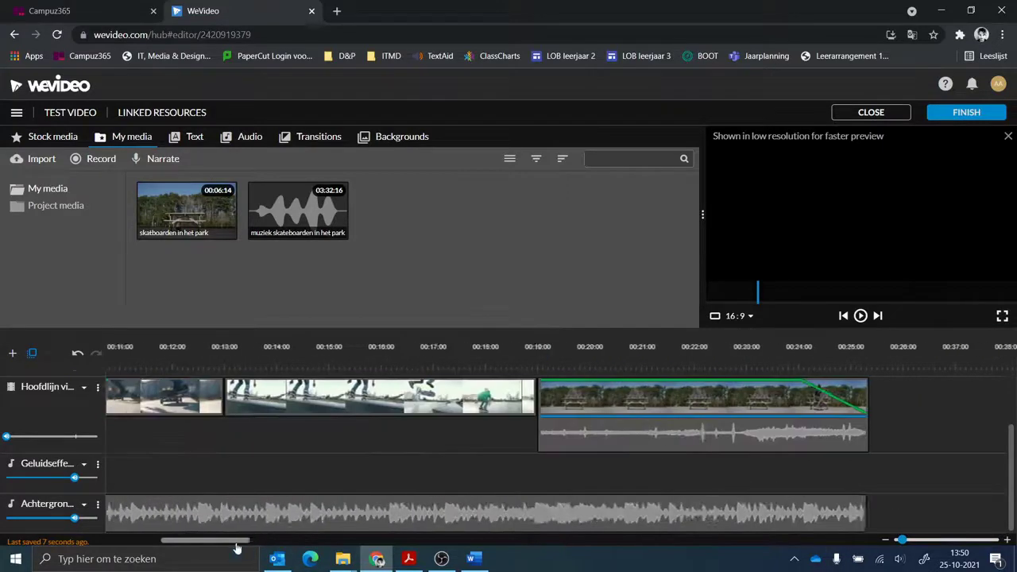
drag(293, 547, 296, 548)
mouse_move(272, 548)
mouse_down()
mouse_move(298, 546)
mouse_move(273, 546)
mouse_up()
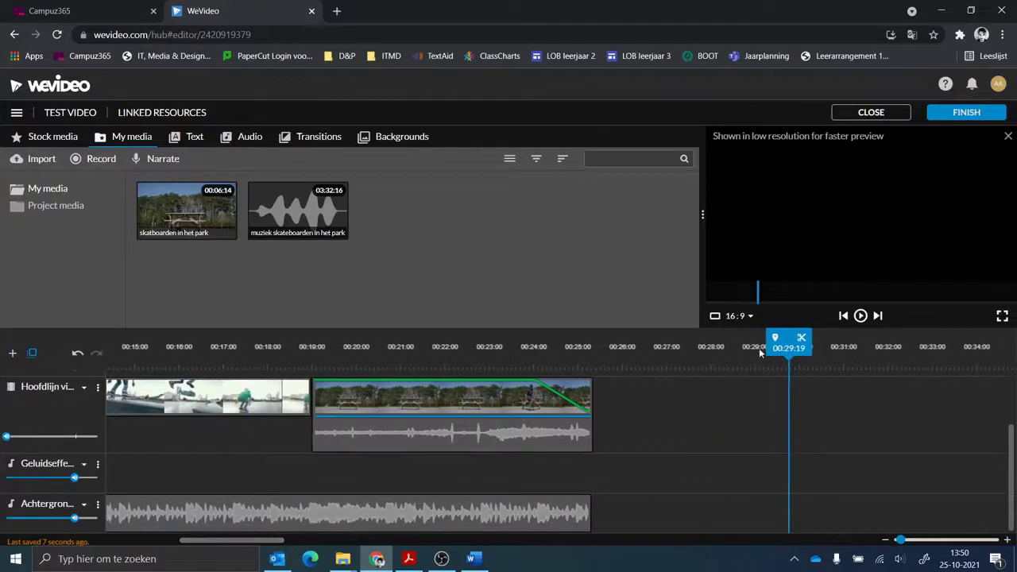
drag(759, 353, 602, 366)
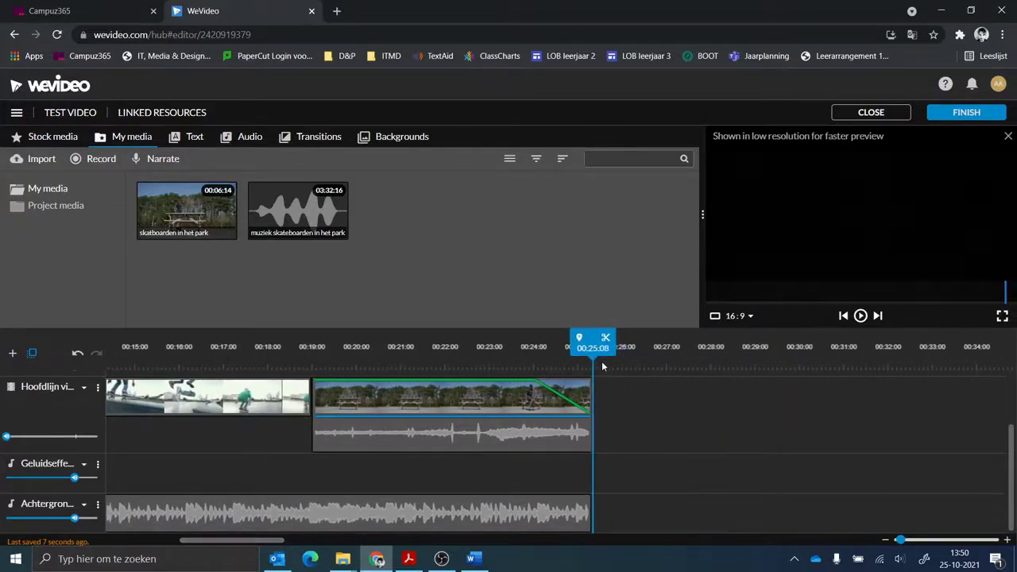
- Extend the background music's end to line up with the last video clip's end, and play the ending from 00:23:03
click(918, 544)
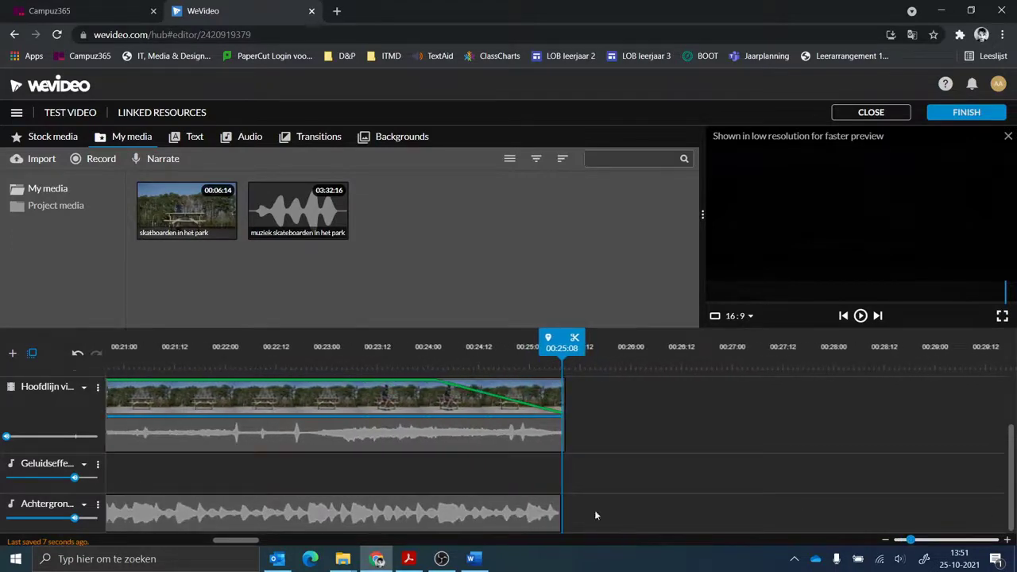
click(541, 520)
drag(556, 514, 568, 495)
drag(565, 341, 352, 361)
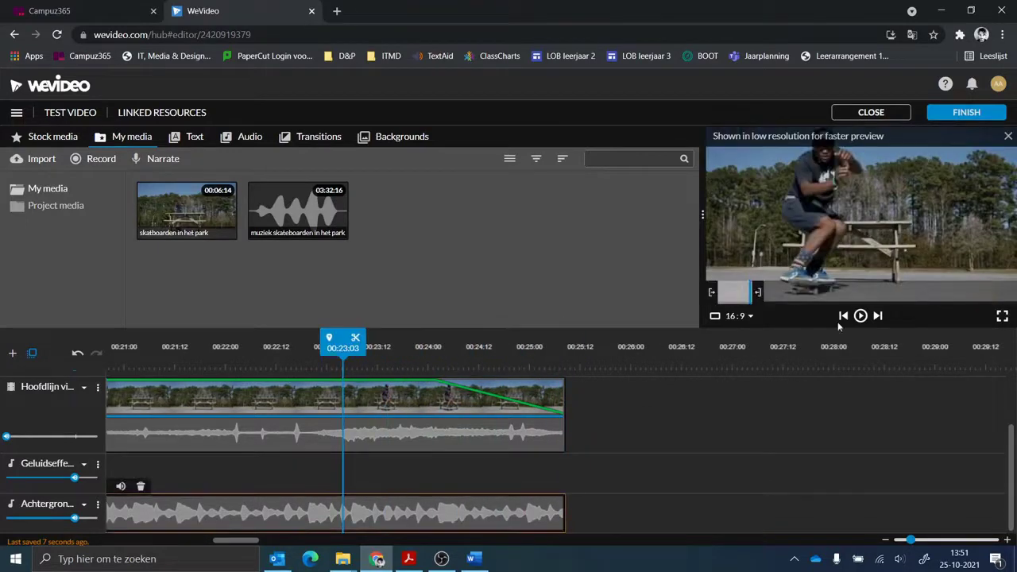
click(860, 316)
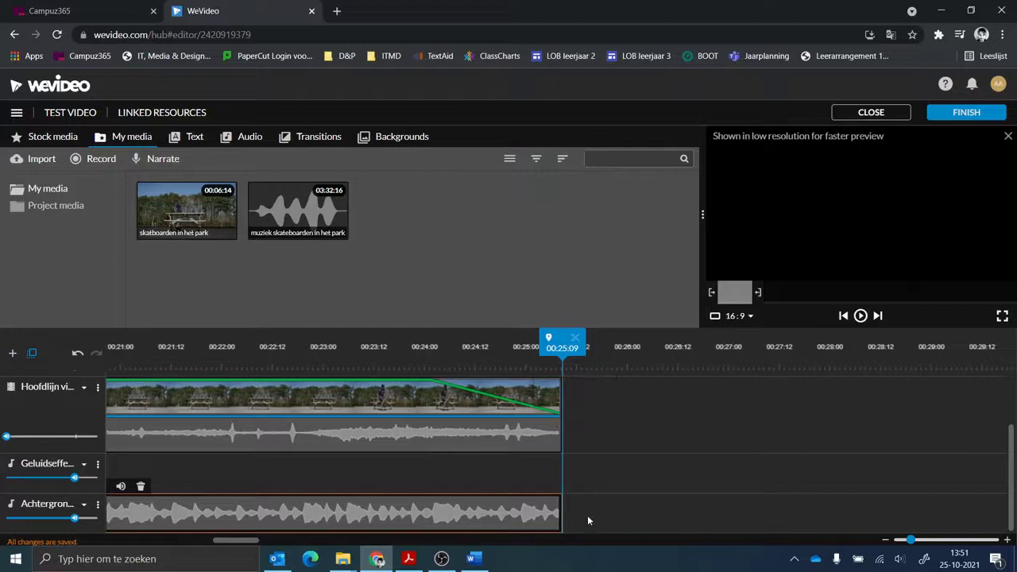
- Fade out the background music from about 00:24:00 by adding a volume point there and lowering the end point to zero
drag(562, 361, 425, 367)
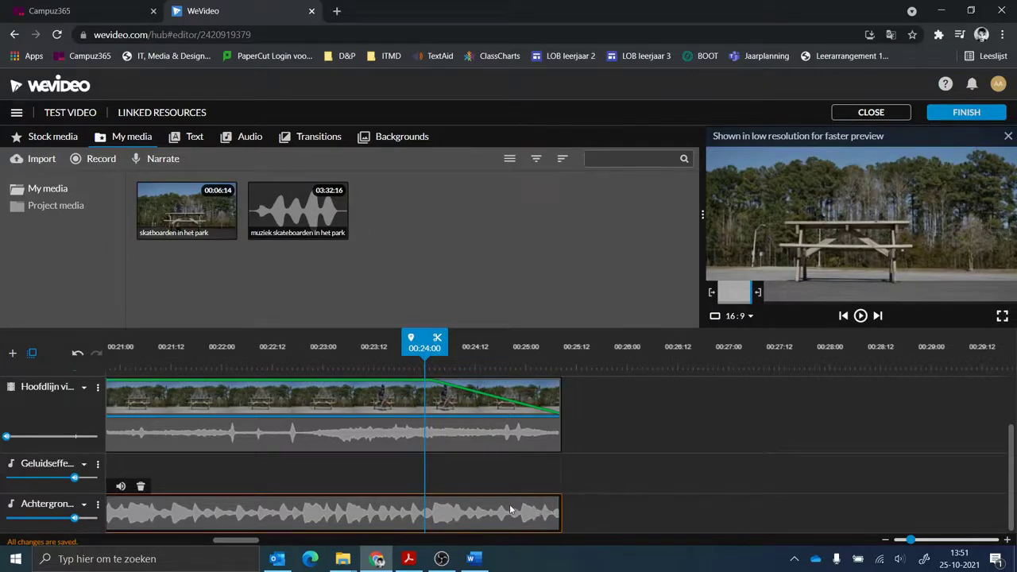
click(121, 488)
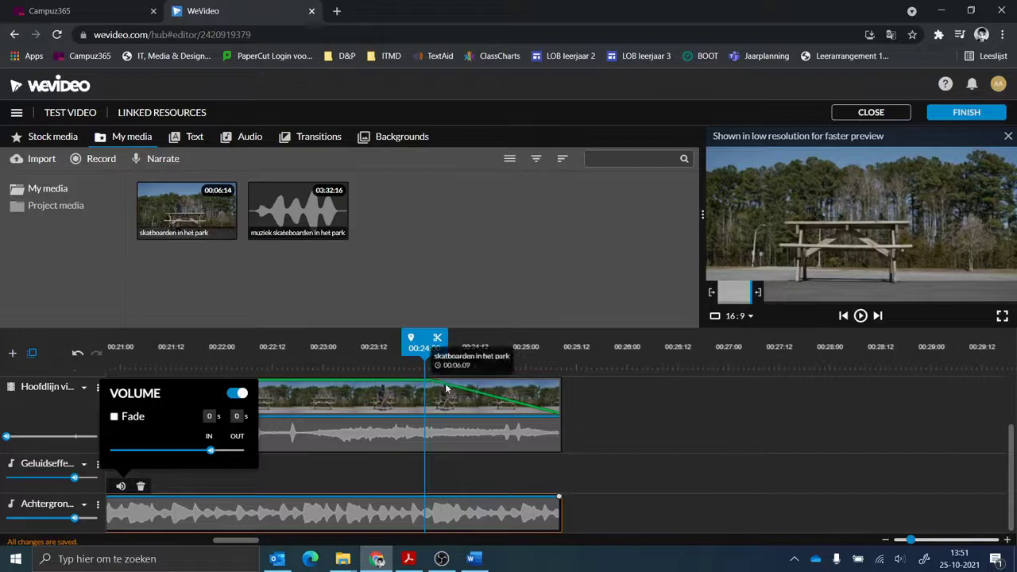
click(429, 498)
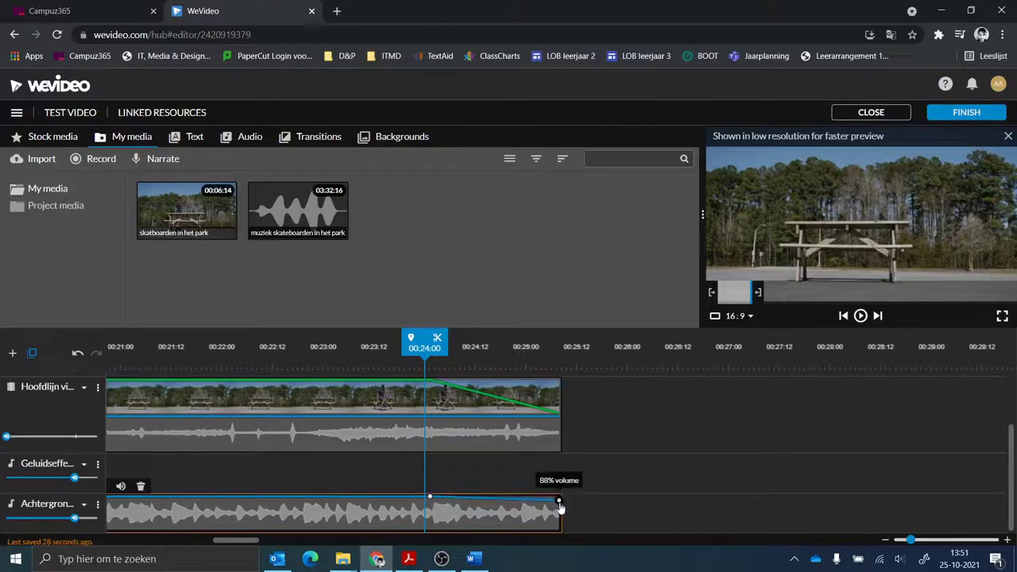
drag(559, 499, 568, 543)
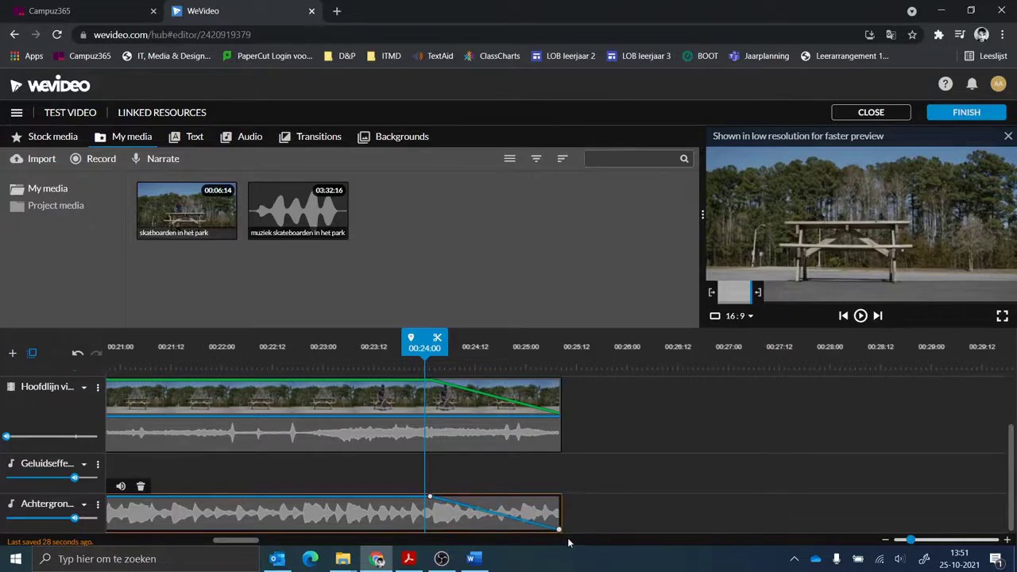
- Play the video's ending from 00:22:23 to check the fade-out of the background music
click(427, 355)
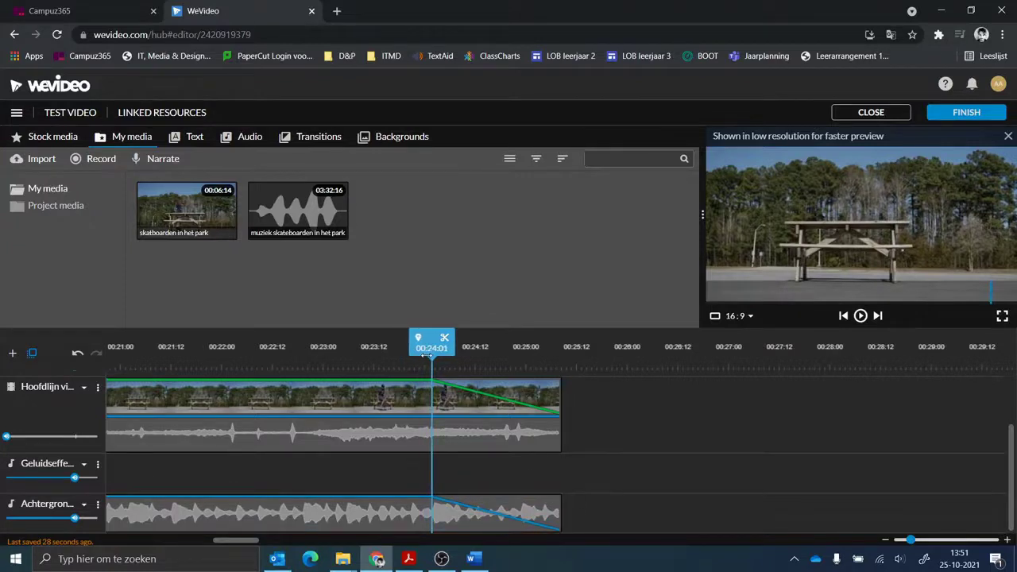
drag(426, 355, 395, 350)
click(860, 316)
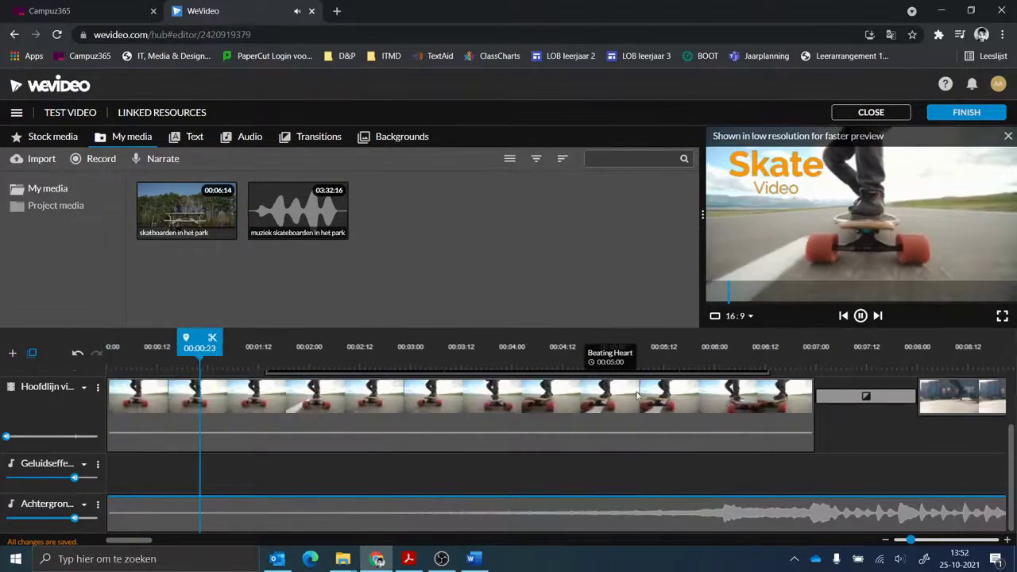
drag(909, 540, 896, 540)
drag(143, 338, 507, 336)
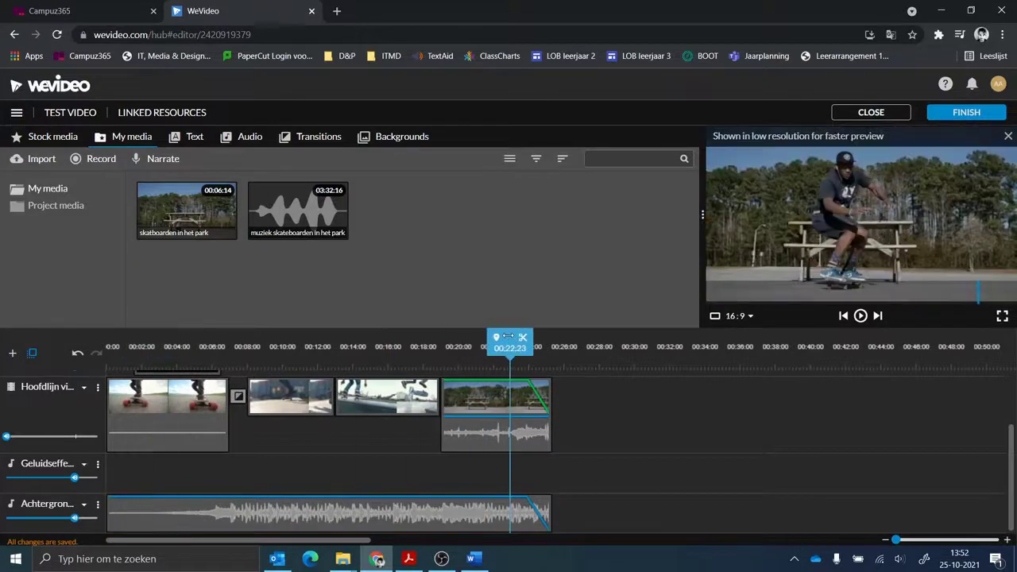
click(861, 317)
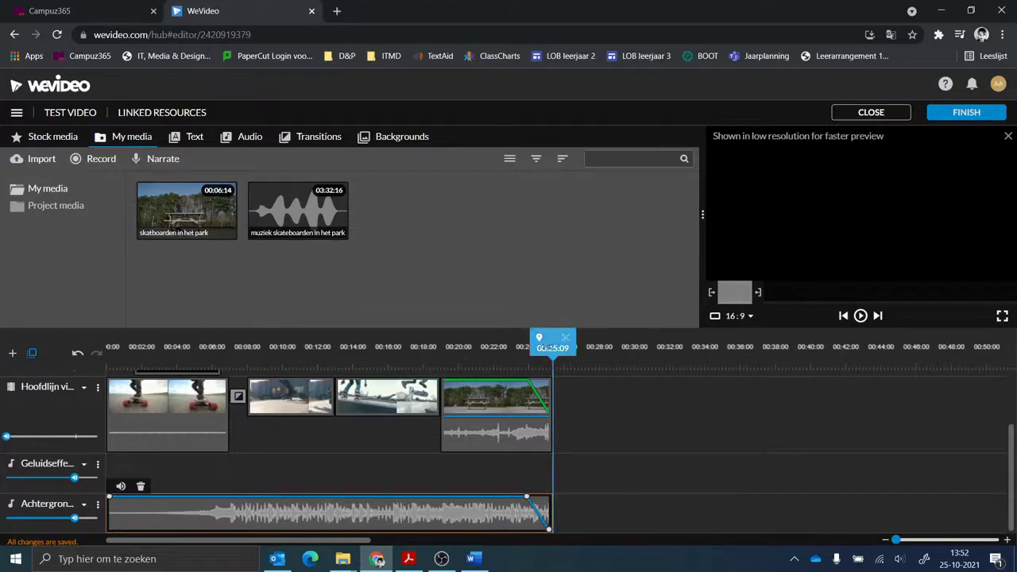
- Add an opacity fade-in over about the first half second of the first video clip, and play it from the start
drag(554, 347, 103, 338)
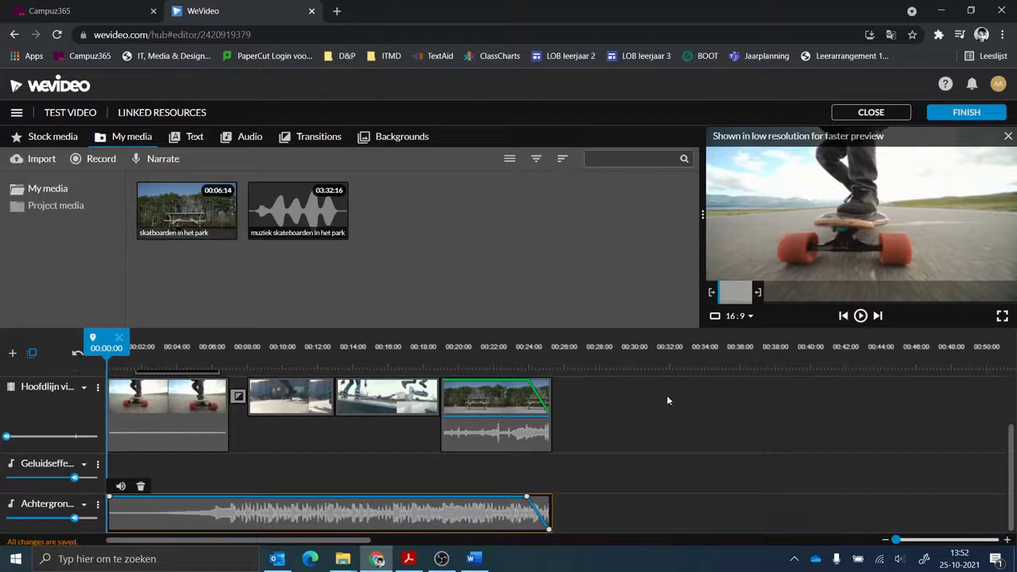
click(116, 400)
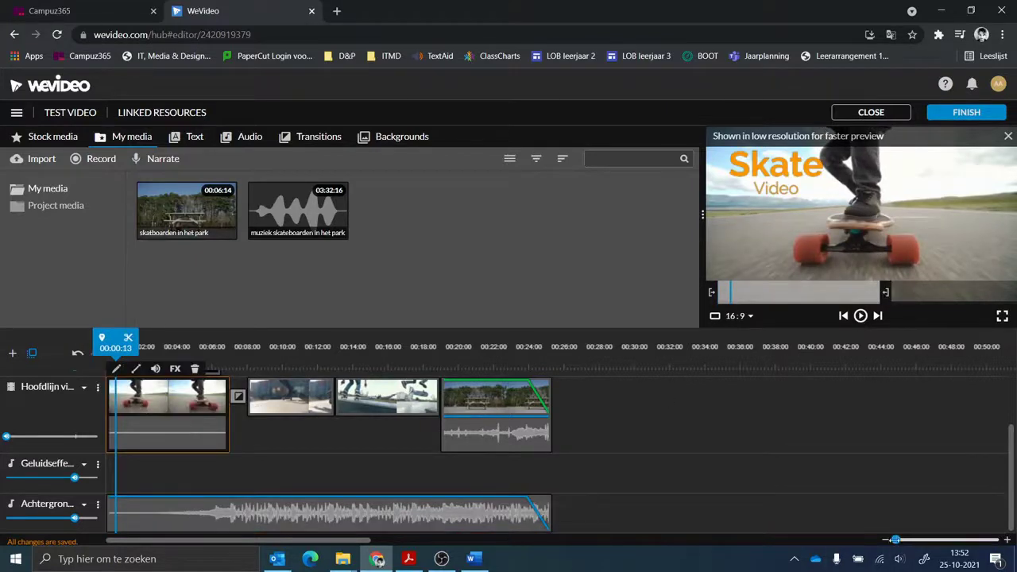
scroll(558, 431, up, 3)
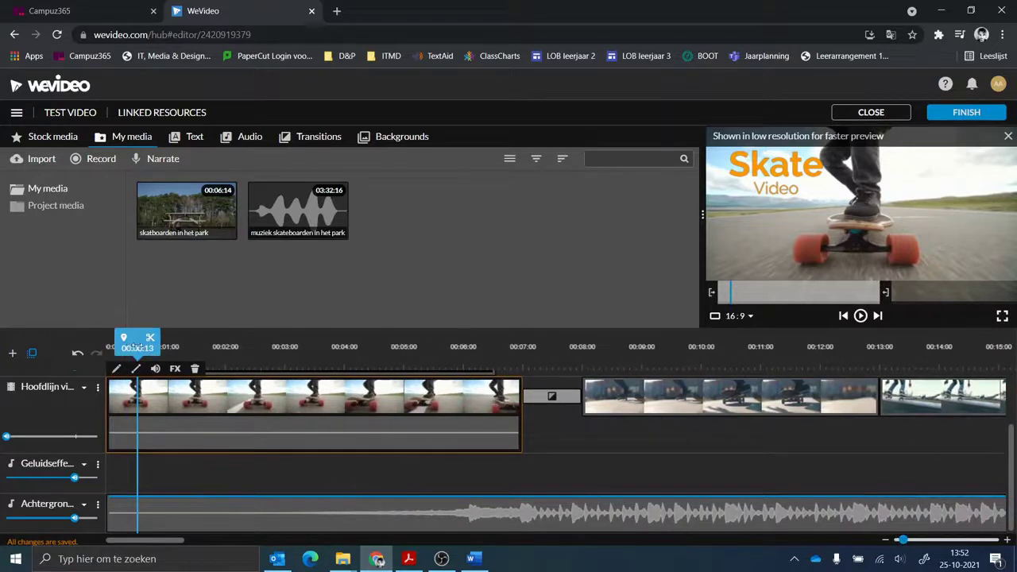
drag(135, 360, 107, 354)
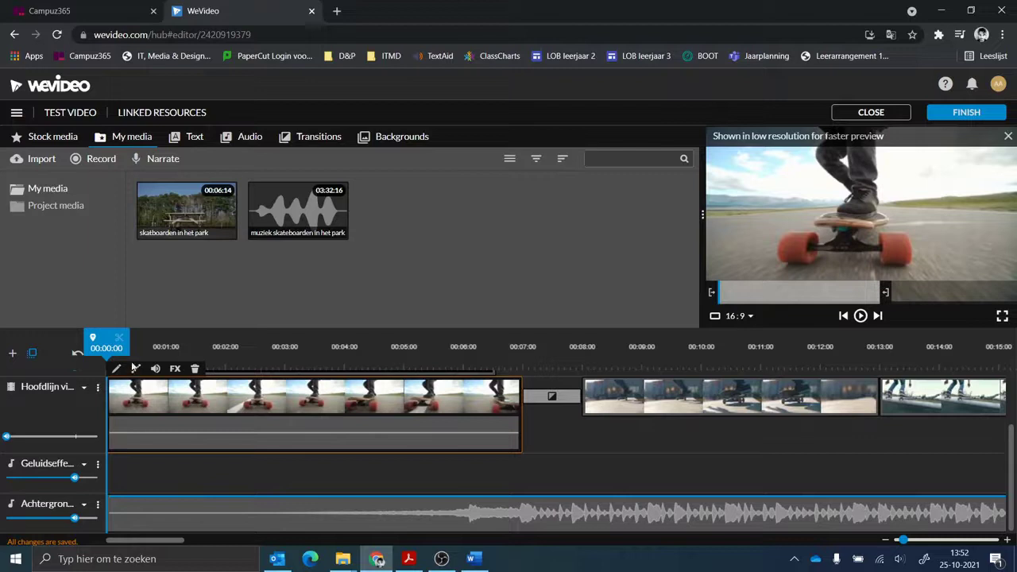
click(136, 370)
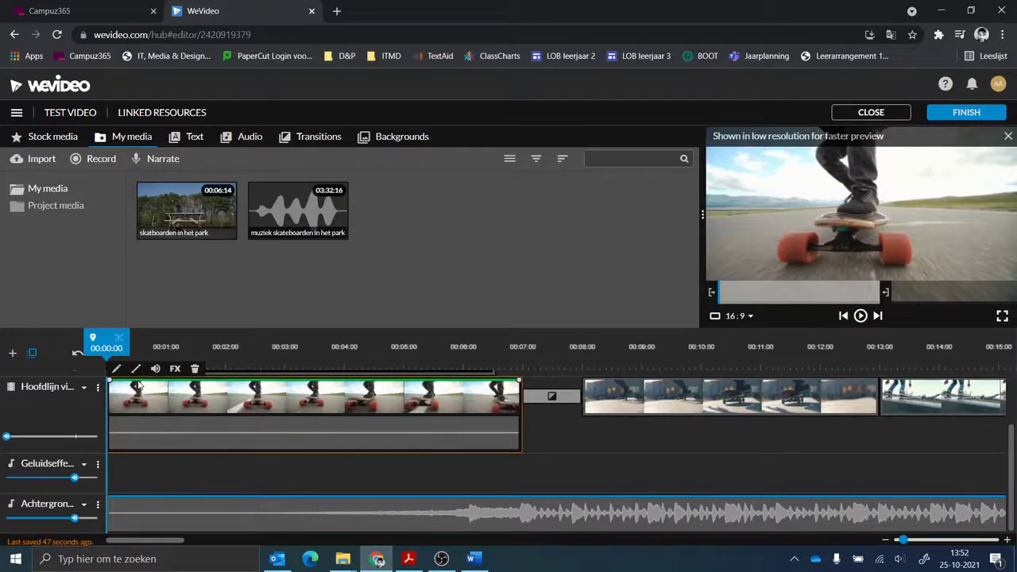
click(137, 380)
drag(109, 380, 104, 415)
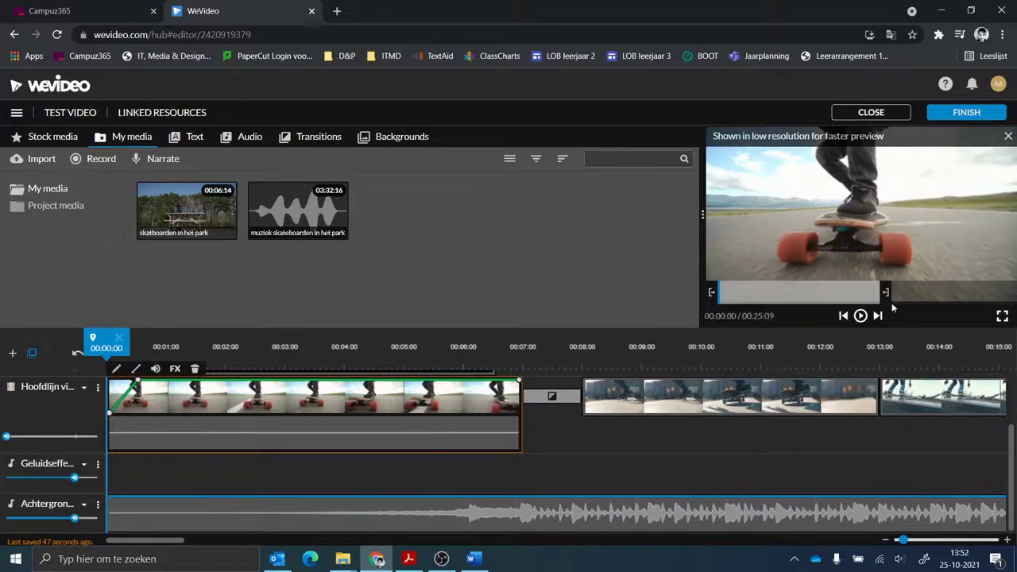
click(860, 317)
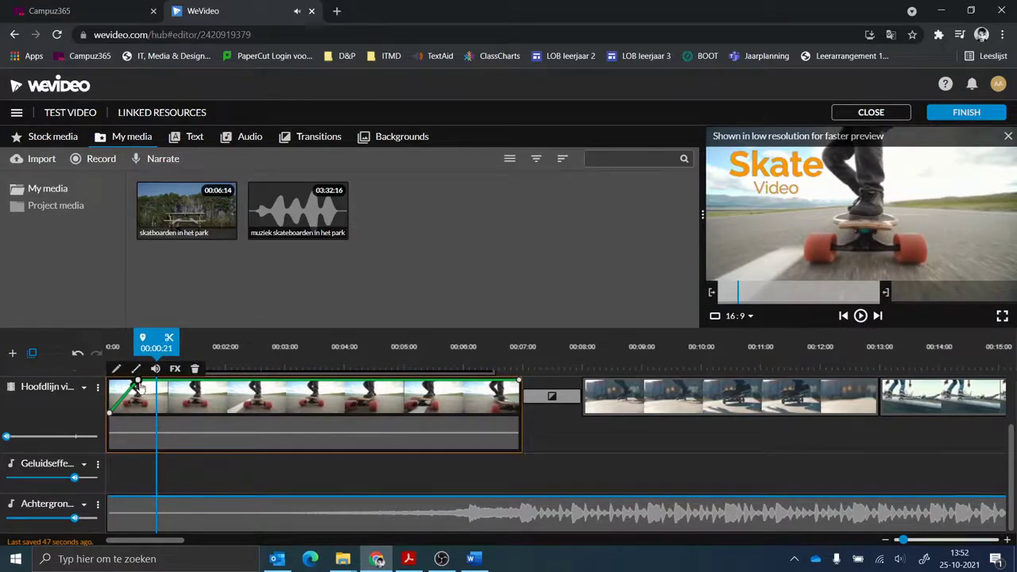
- Lengthen the first clip's fade-in to about 1.4 seconds and play the opening again from the start
drag(139, 381, 192, 381)
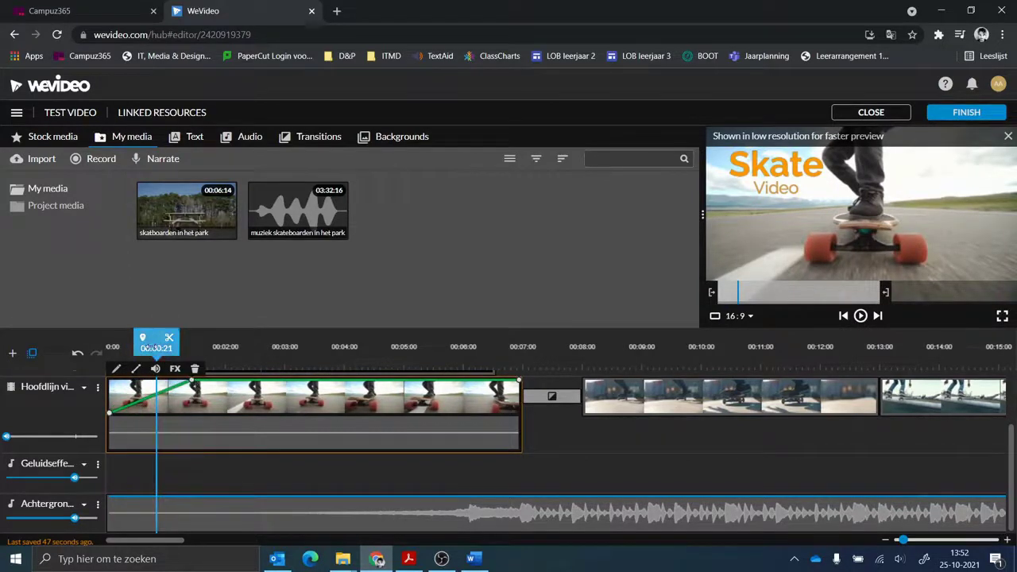
drag(150, 346, 107, 346)
click(860, 316)
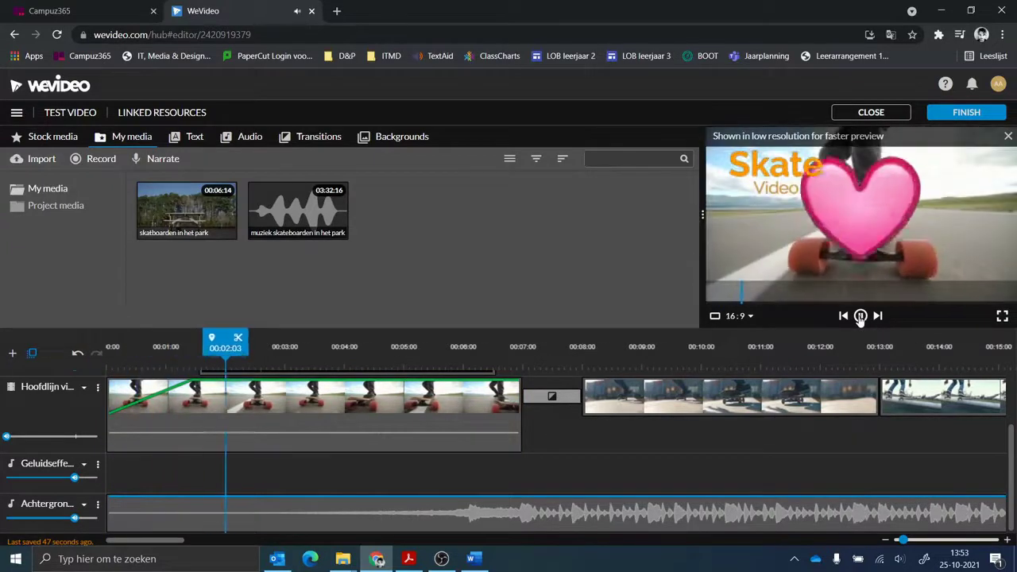
click(860, 316)
- Return the playhead to 00:00:00 and select the first video clip, with the Text 1 and Video 2 tracks above it shown
mouse_move(246, 346)
mouse_down()
mouse_move(71, 340)
mouse_move(243, 348)
mouse_up()
click(288, 447)
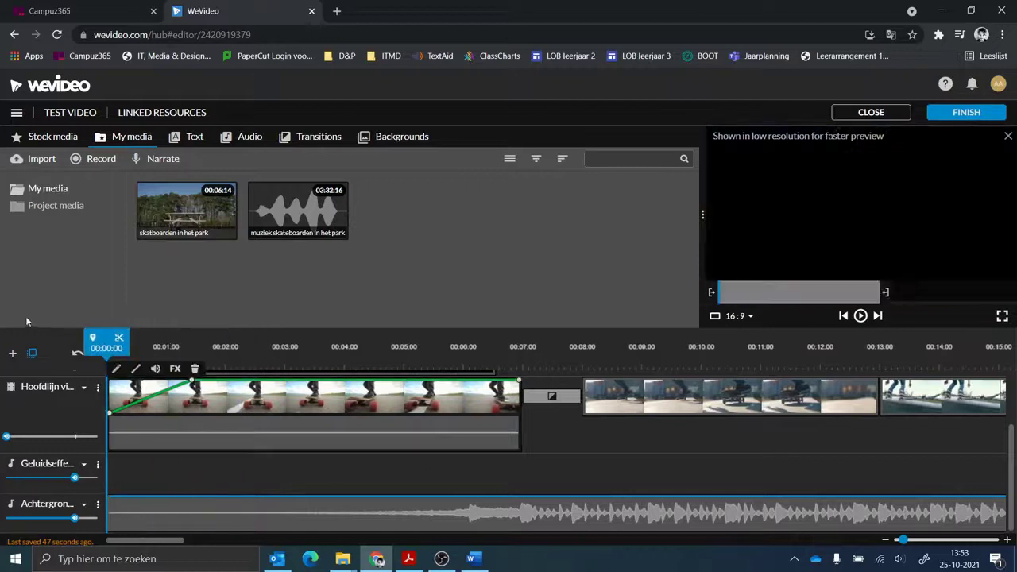
scroll(312, 472, up, 1)
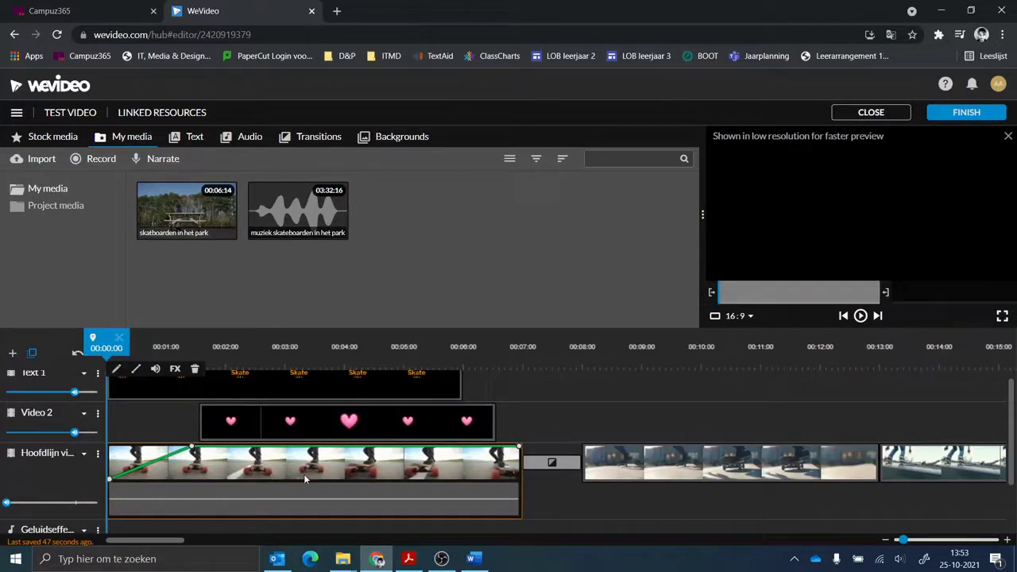